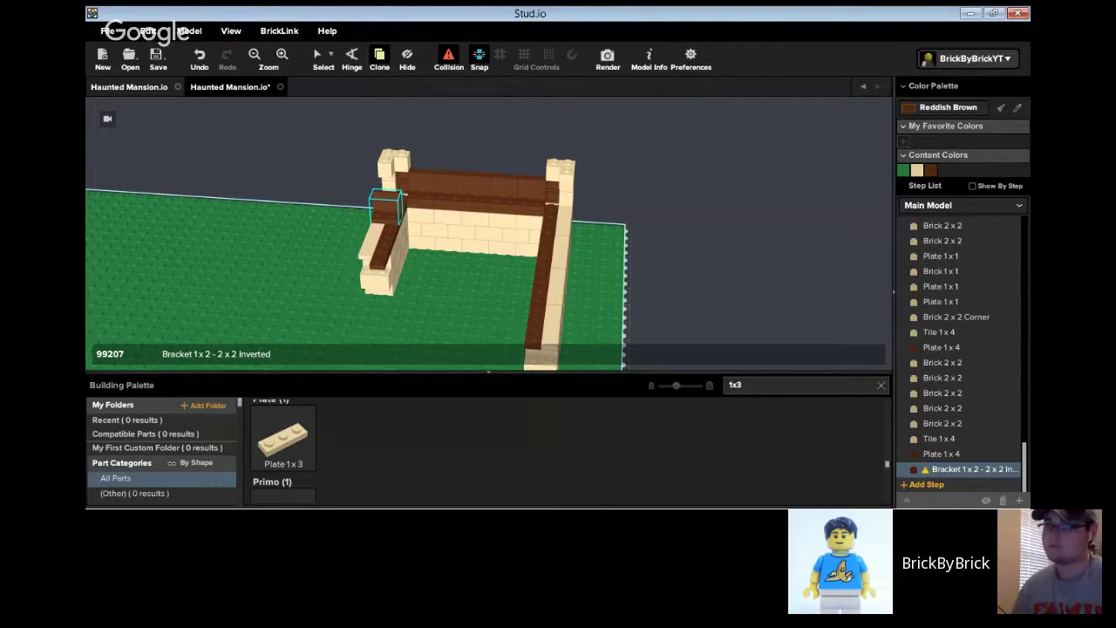
click(447, 204)
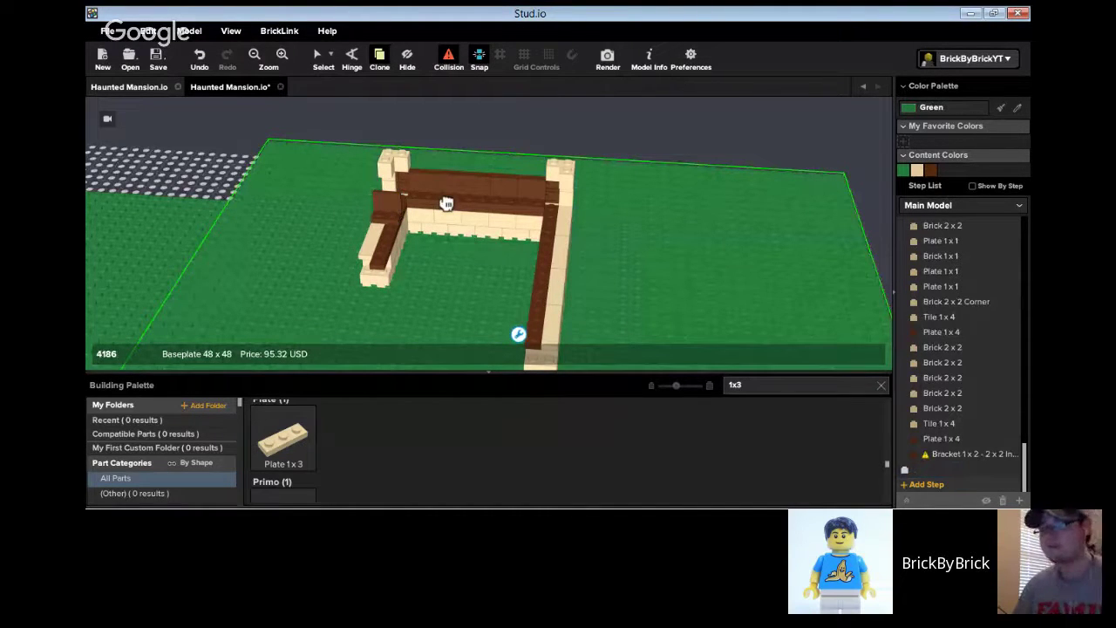
key(ctrl+v)
key(ctrl+z)
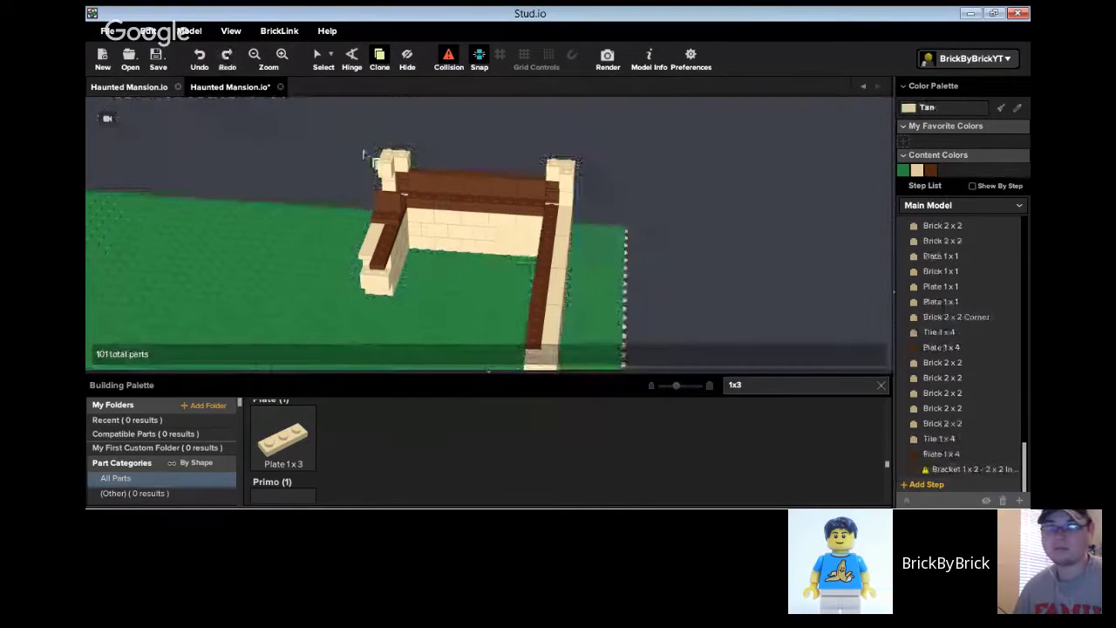
- Clone the reddish brown inverted bracket from the short side wall onto the long wall near its corner pillar
right_drag(299, 159, 359, 168)
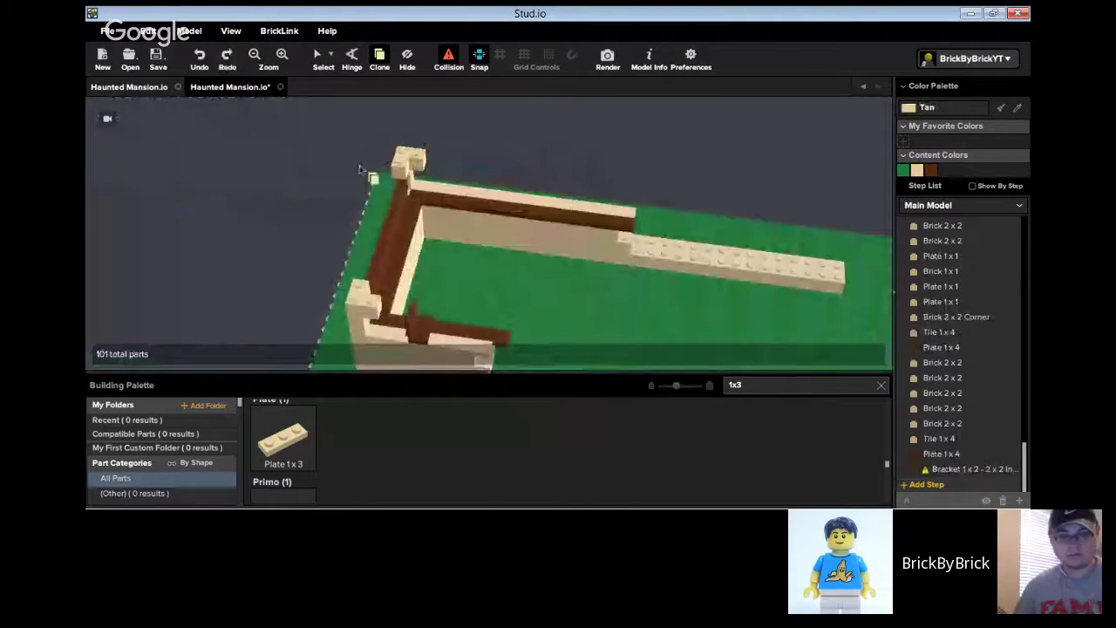
click(420, 324)
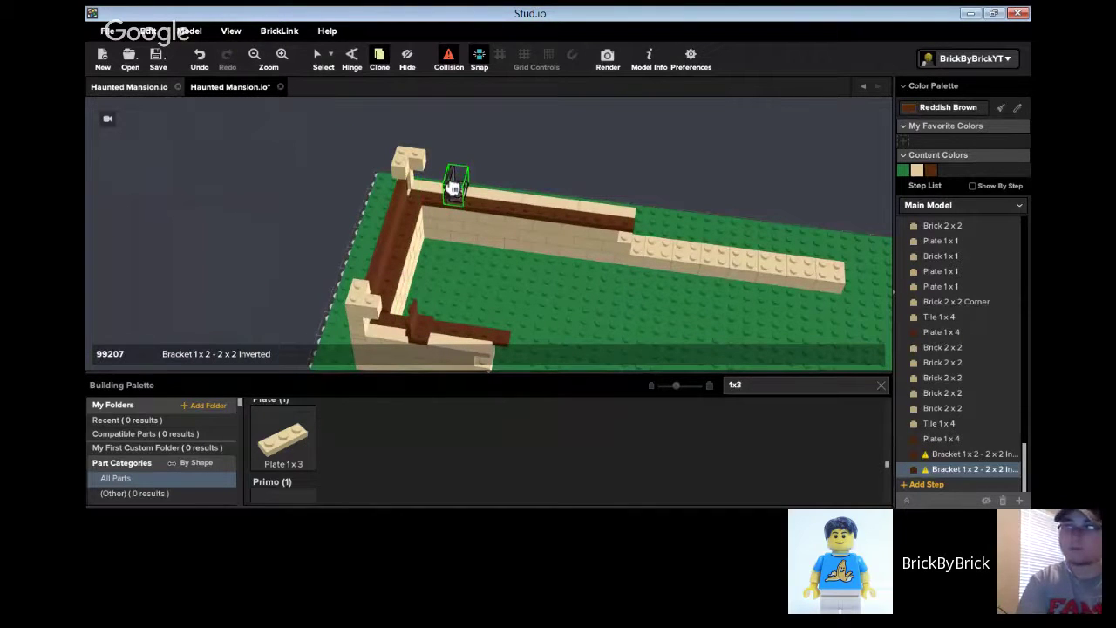
click(454, 185)
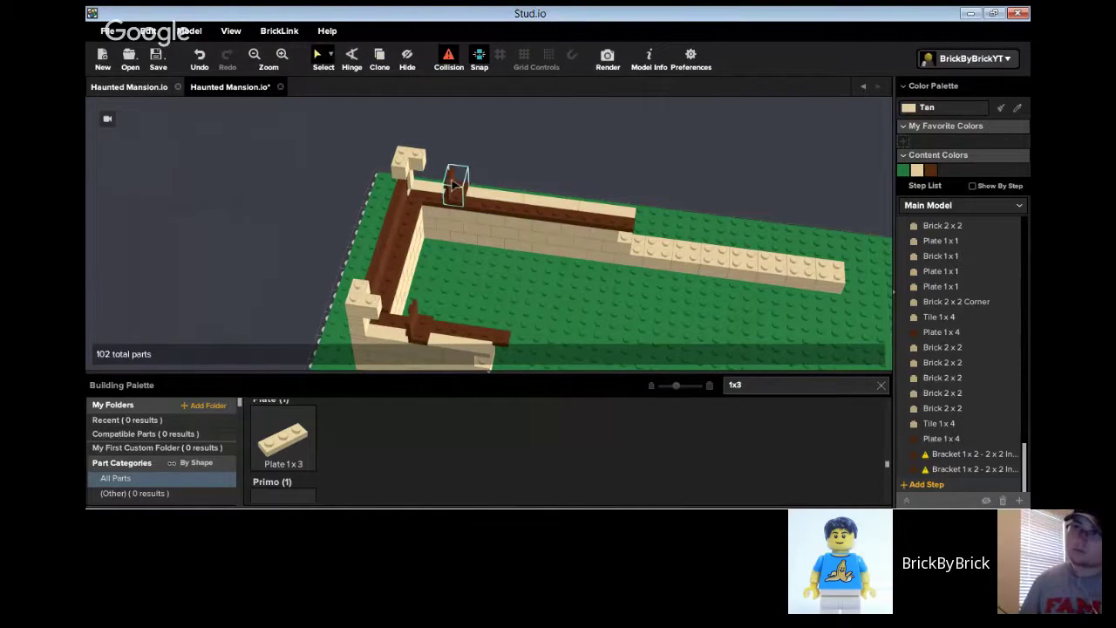
- Set the cloned bracket's rotation about its vertical axis to 180 degrees
click(454, 183)
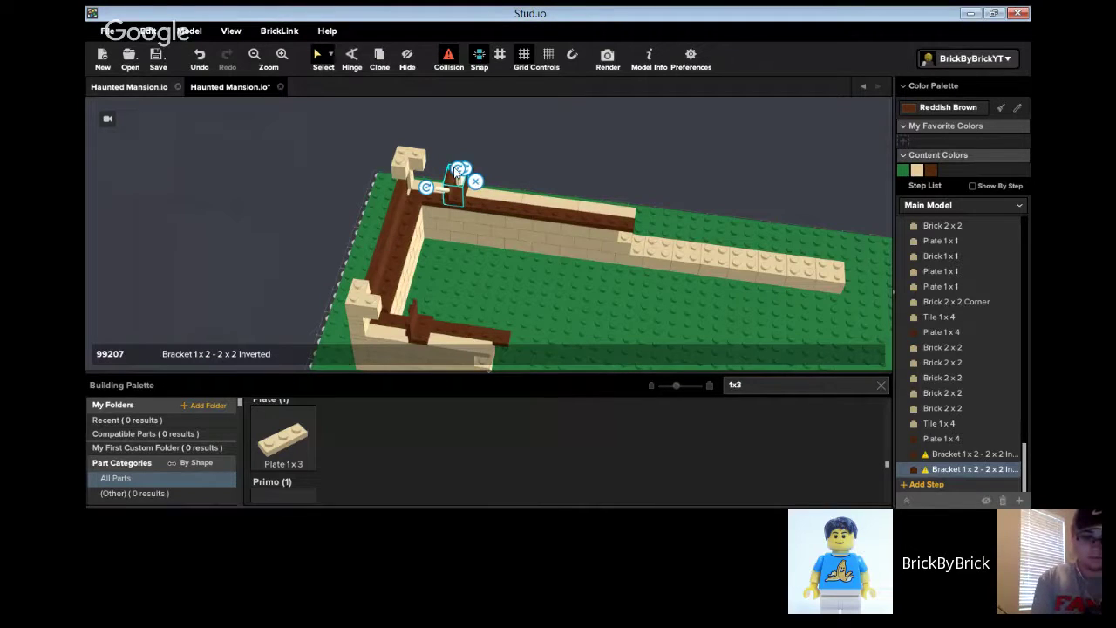
drag(456, 172, 438, 175)
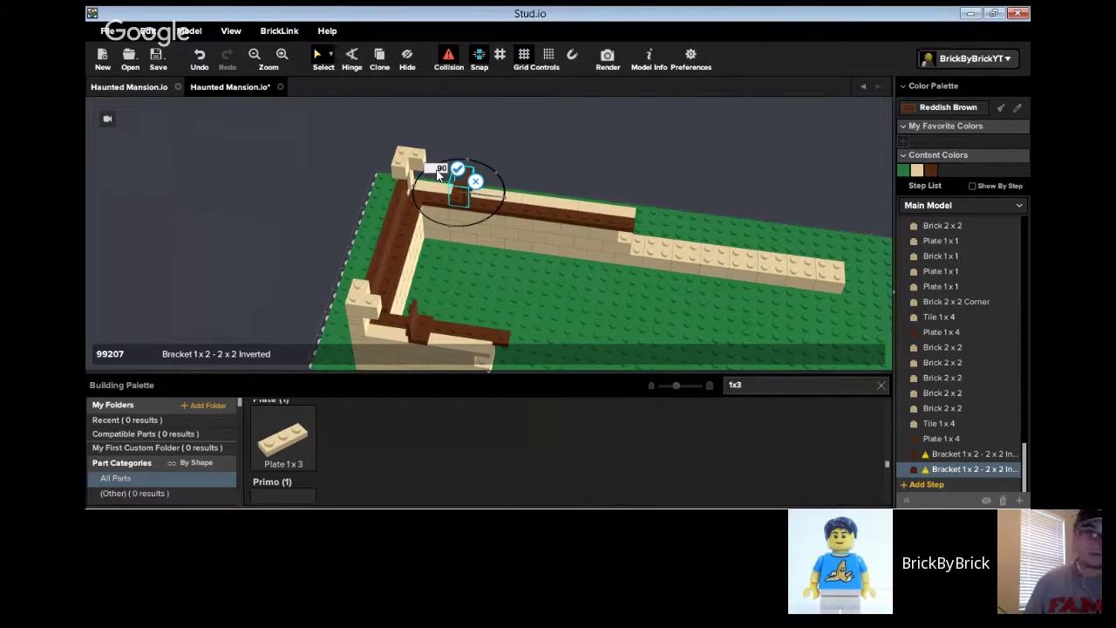
key(BackSpace)
key(BackSpace)
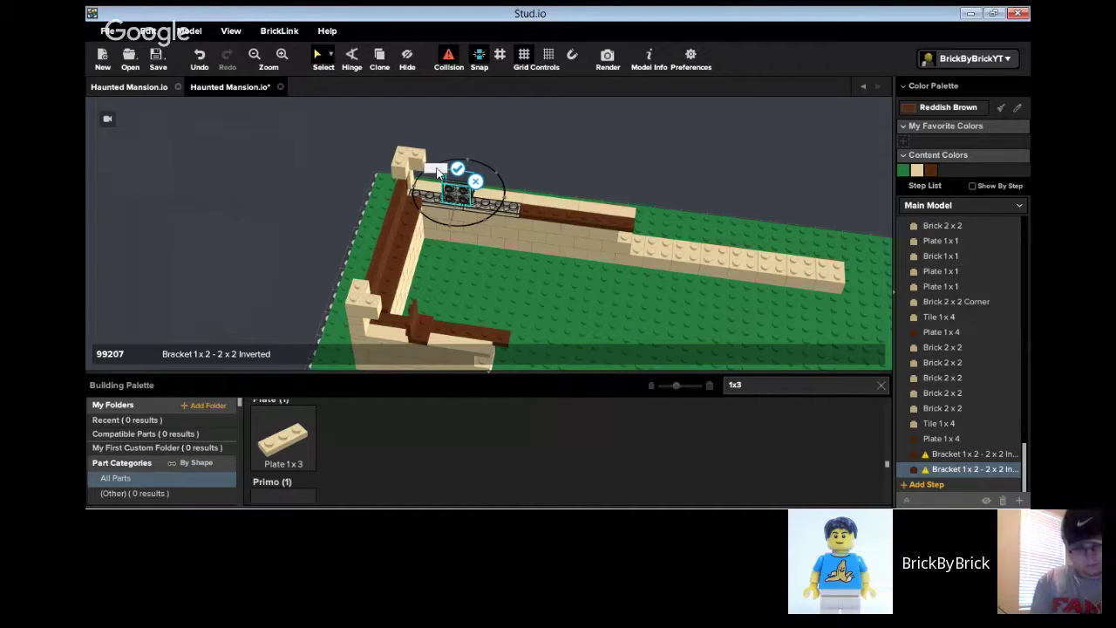
drag(438, 173, 439, 174)
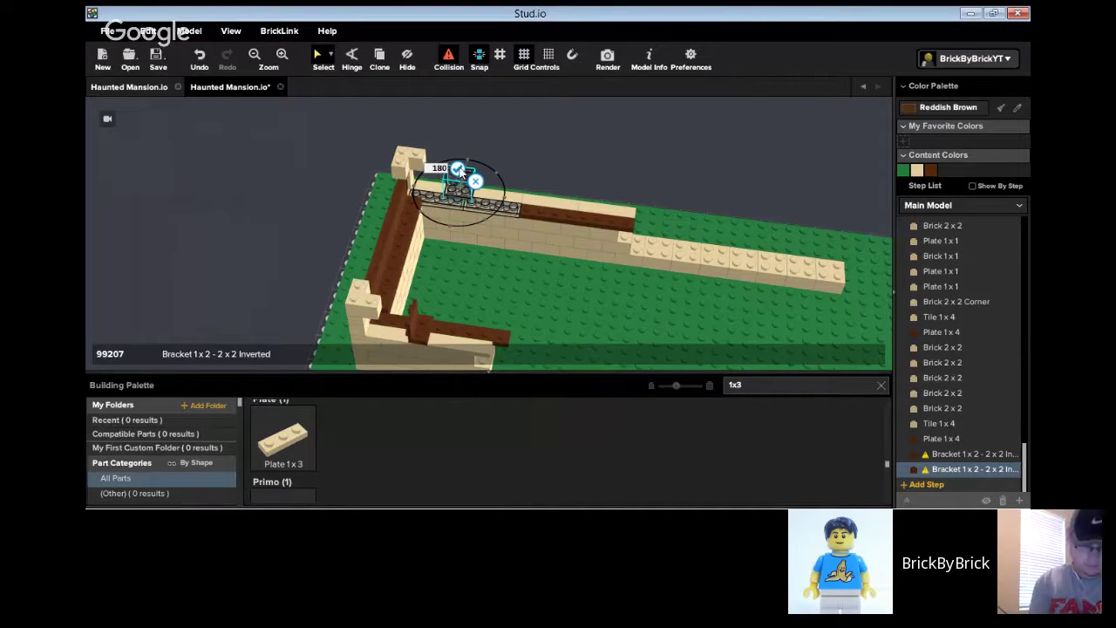
click(459, 169)
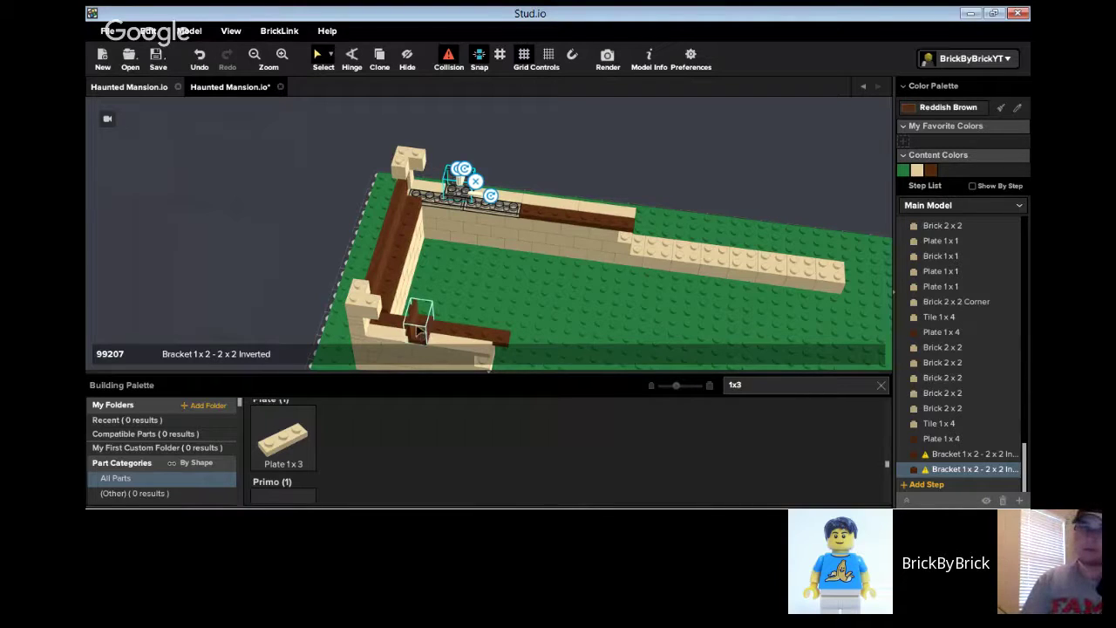
- Rotate the original bracket parallel to its wall and move both brackets up against their corner pillars
click(419, 324)
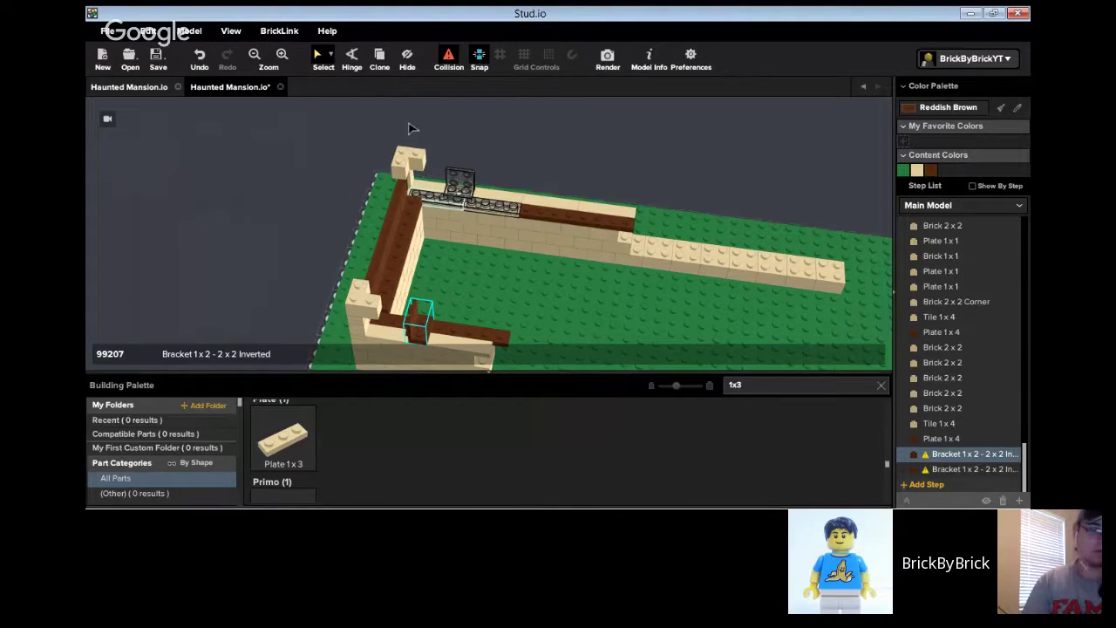
click(429, 319)
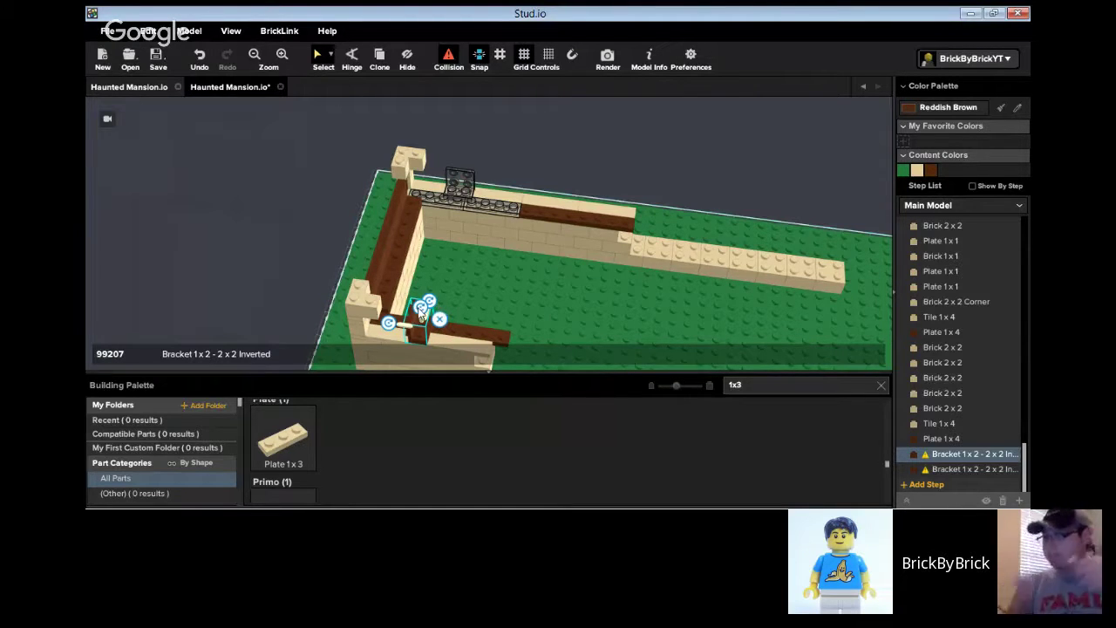
drag(423, 307, 421, 309)
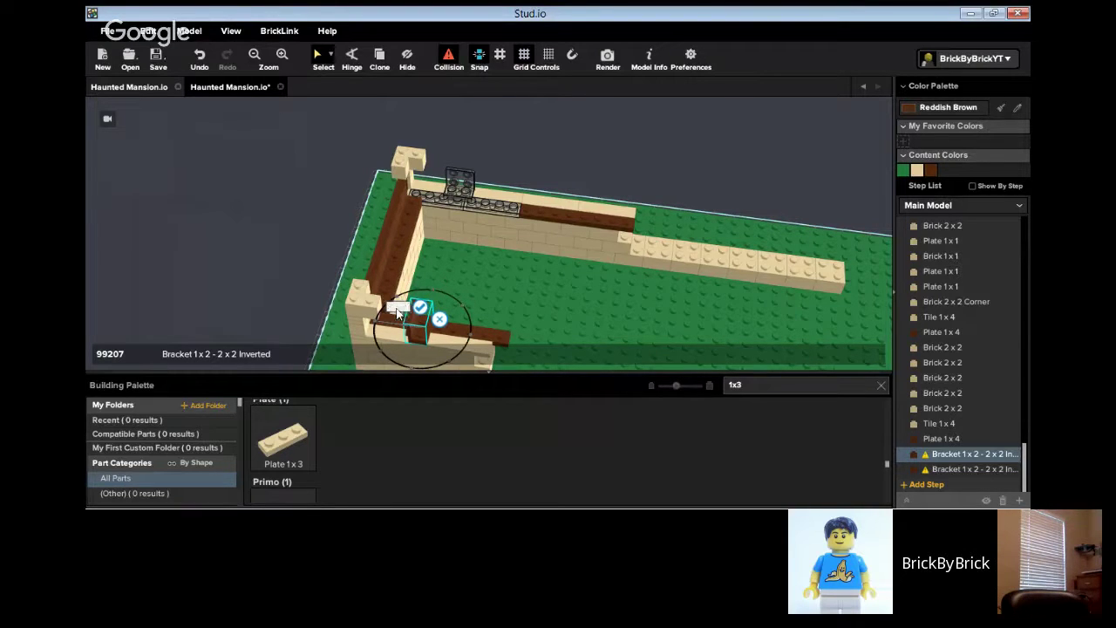
text(90)
key(Return)
key(BackSpace)
key(BackSpace)
click(421, 307)
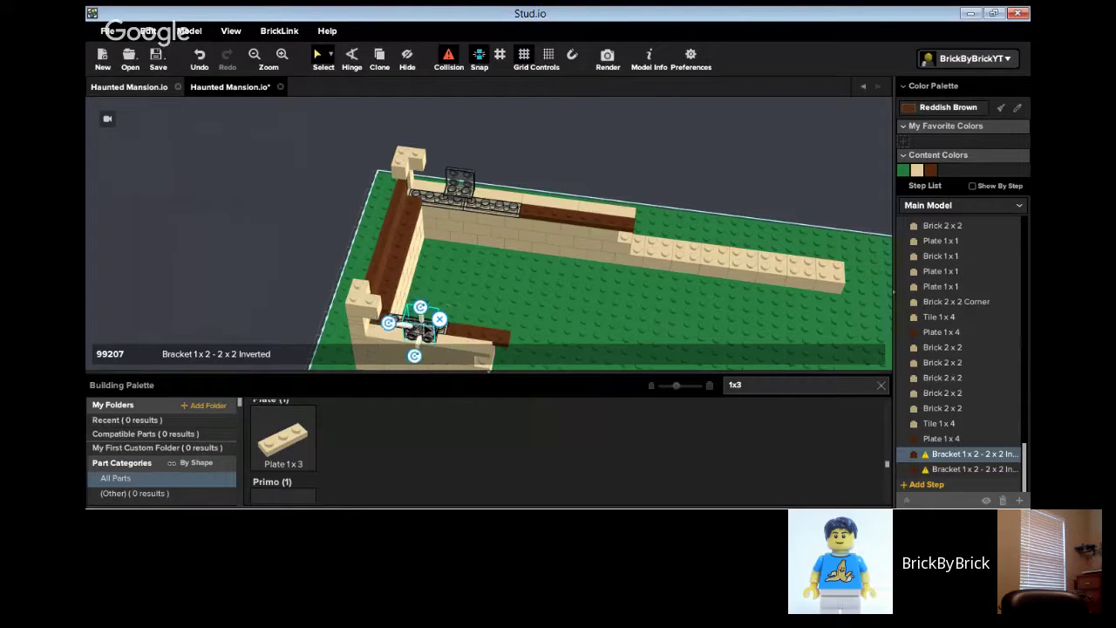
drag(422, 324, 439, 193)
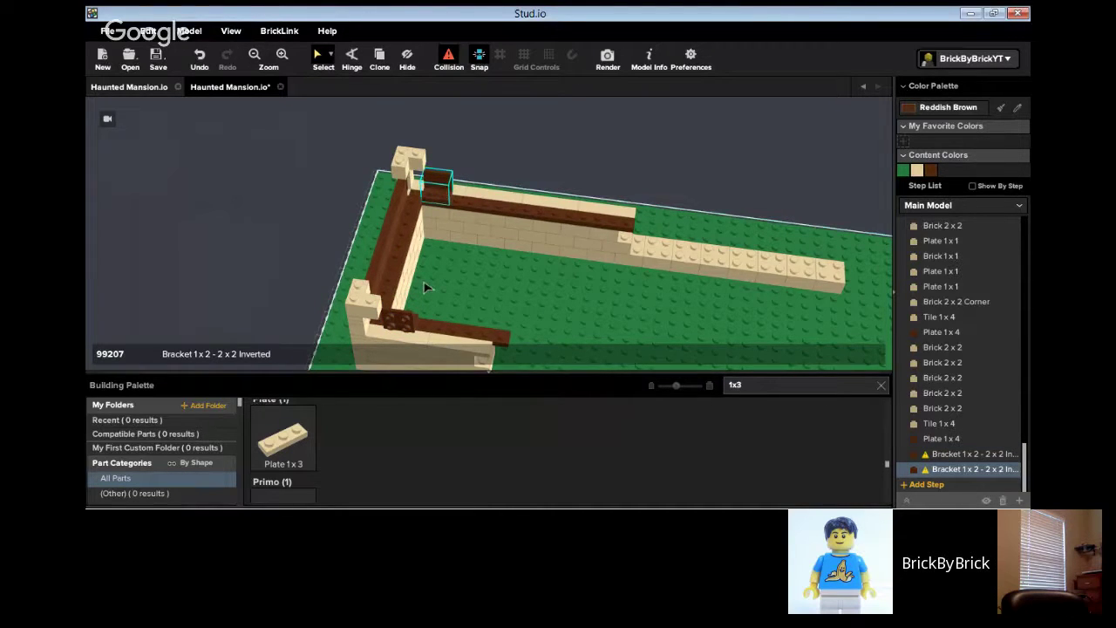
- Clone a reddish brown Tile 1 x 6 into the free area beside the baseplate and set its vertical-axis rotation to 0 degrees
right_drag(425, 288, 492, 230)
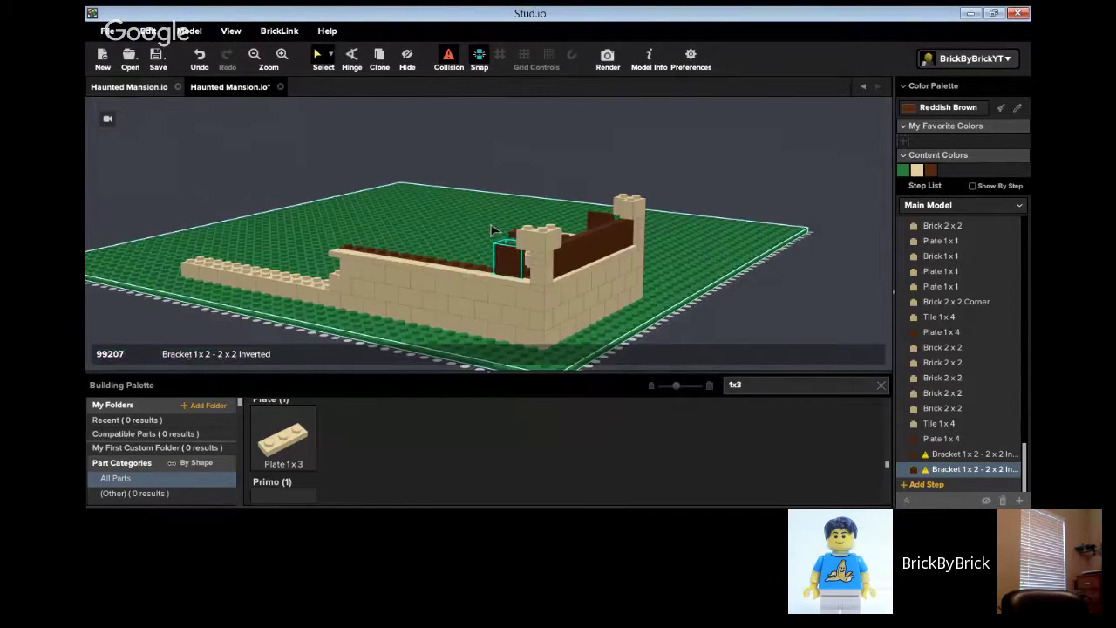
key(c)
click(546, 262)
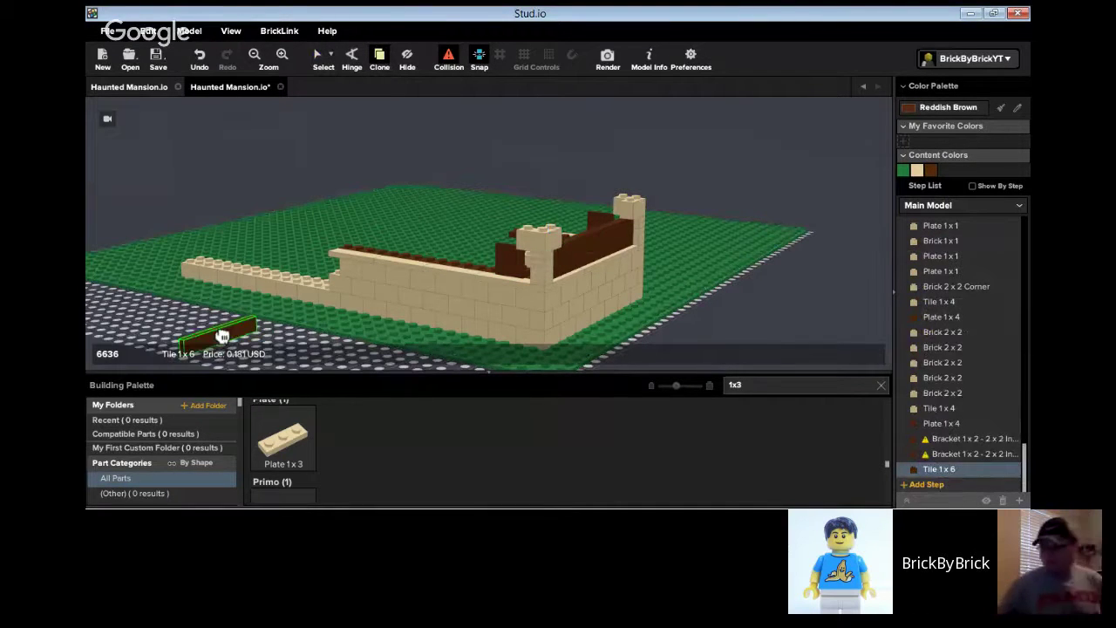
click(222, 335)
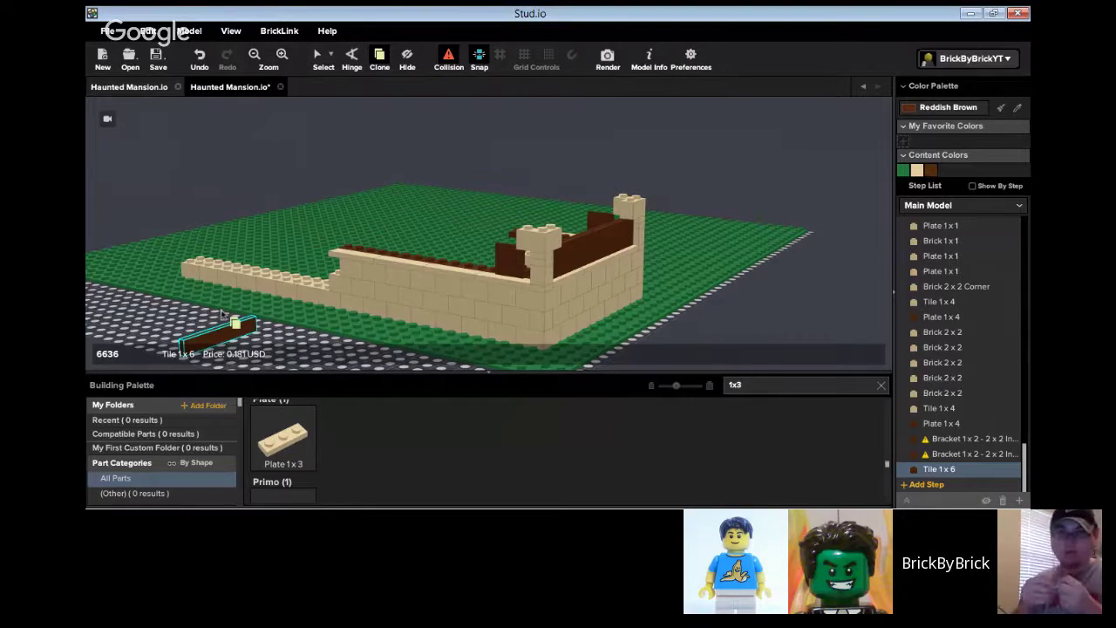
key(Escape)
click(216, 323)
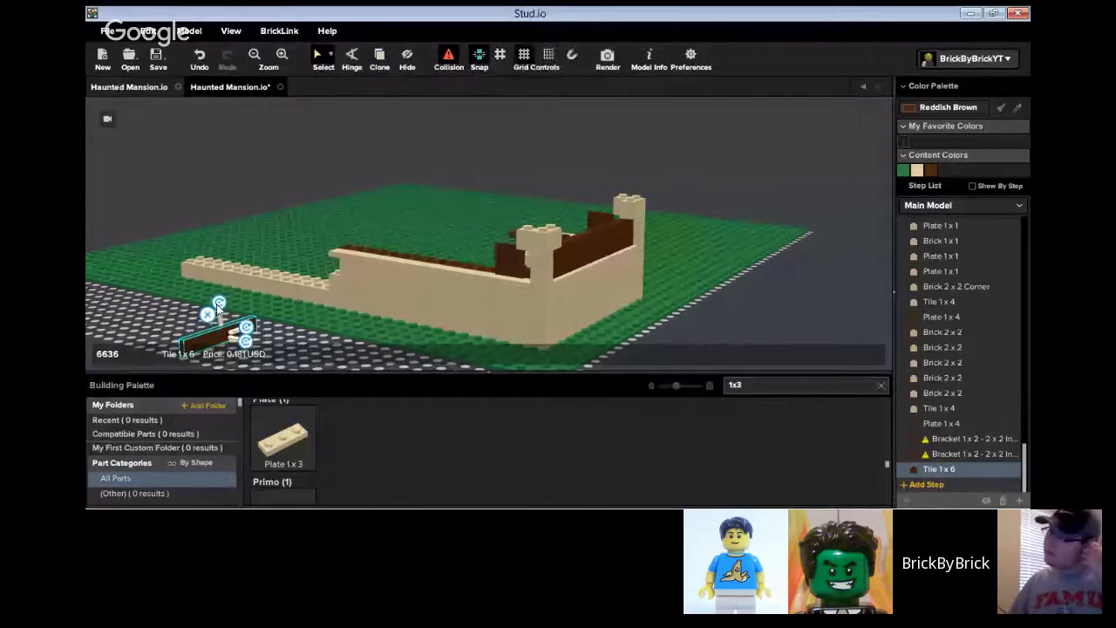
click(218, 307)
text(0)
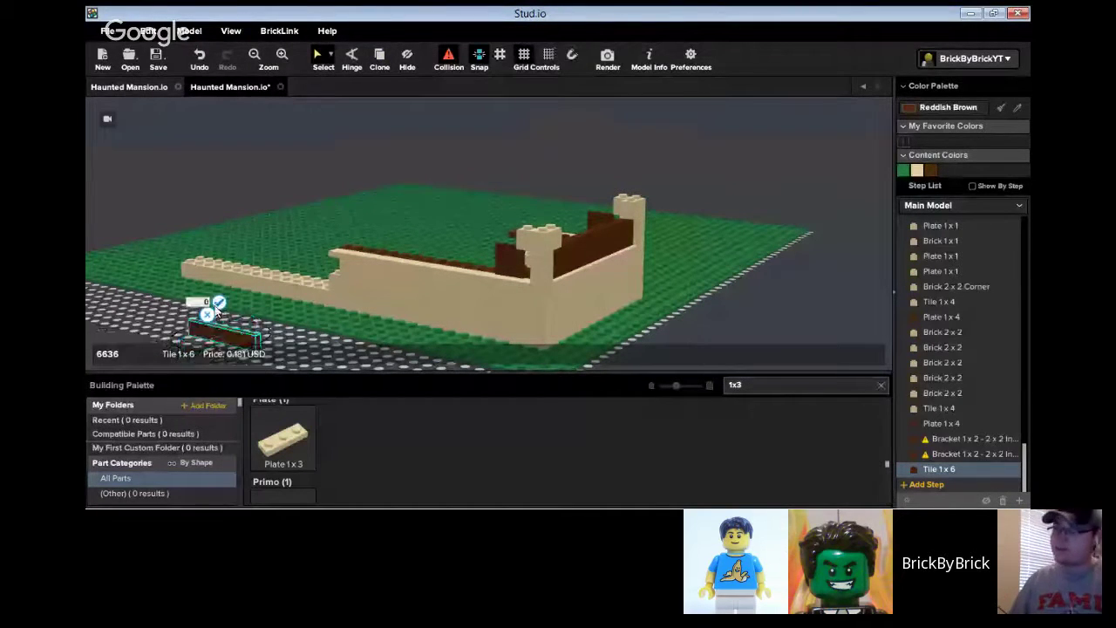
- Attach the turned tile to the outside of the long wall's bracket, against the corner pillar, and stack a copy directly above it
drag(218, 311, 499, 267)
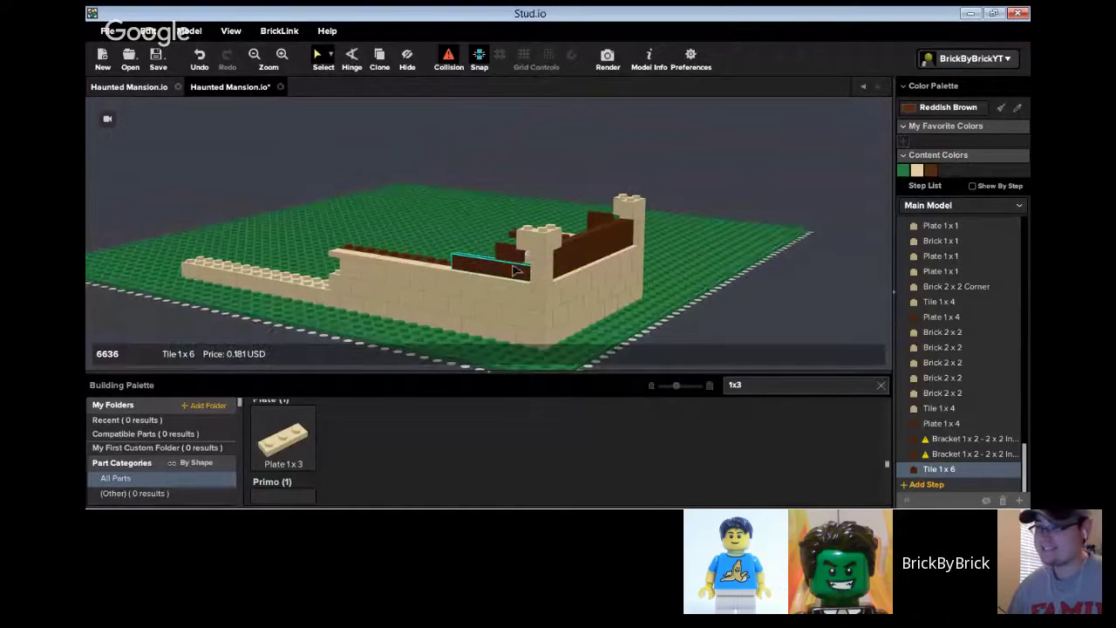
key(c)
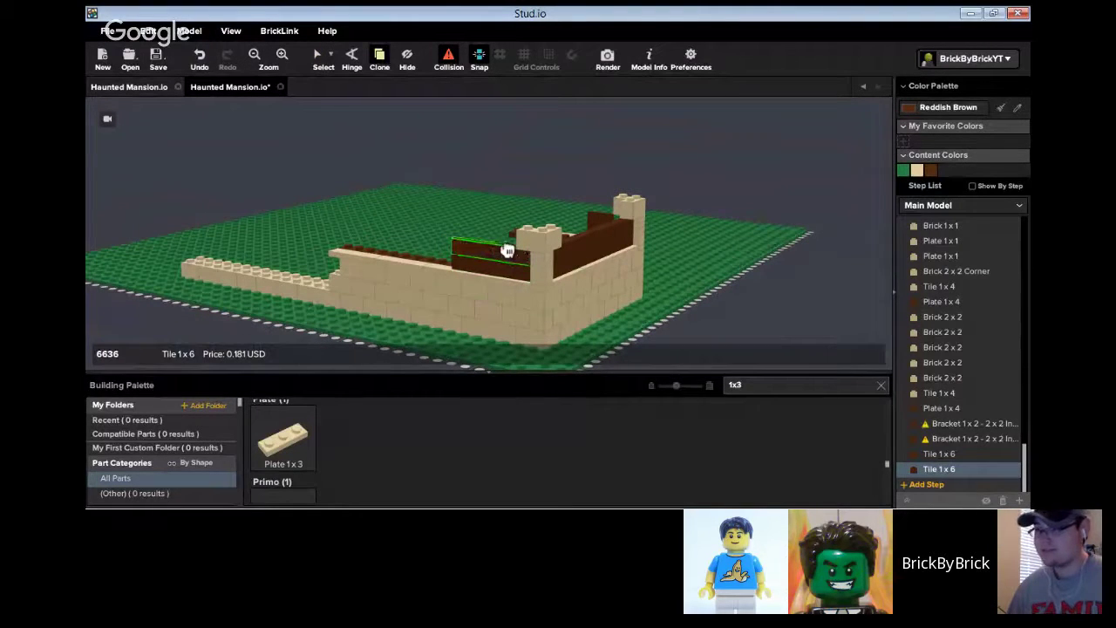
click(508, 251)
- Clone the inverted bracket seven times side by side along the long wall, from the corner bracket to the end of the brown strip
mouse_move(508, 251)
right_down()
mouse_move(535, 243)
mouse_move(546, 271)
mouse_move(475, 207)
right_up()
click(472, 207)
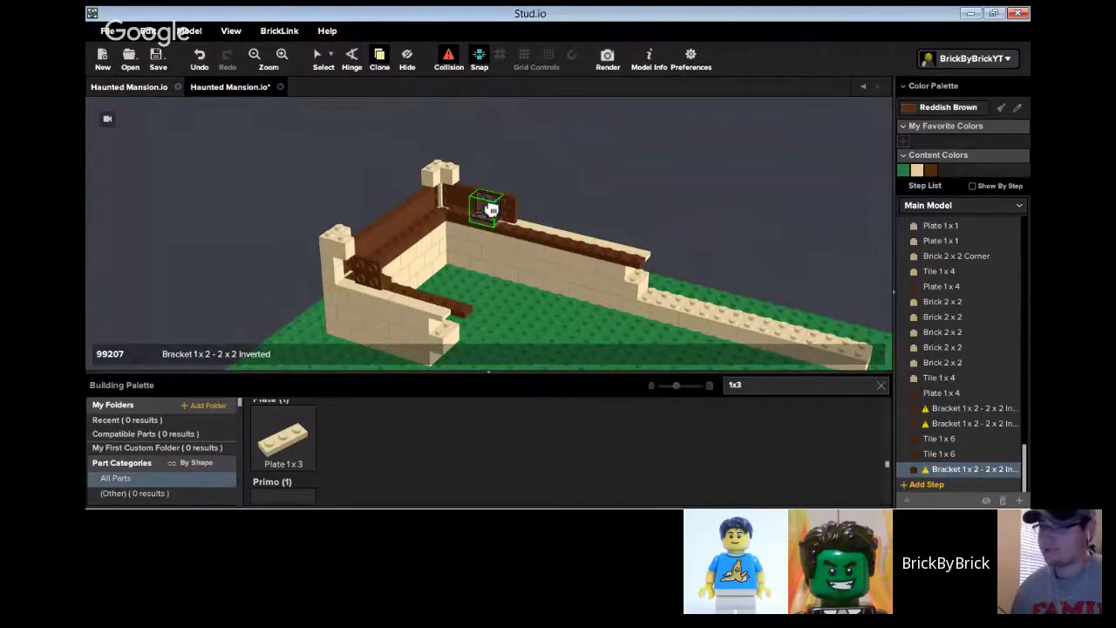
click(491, 210)
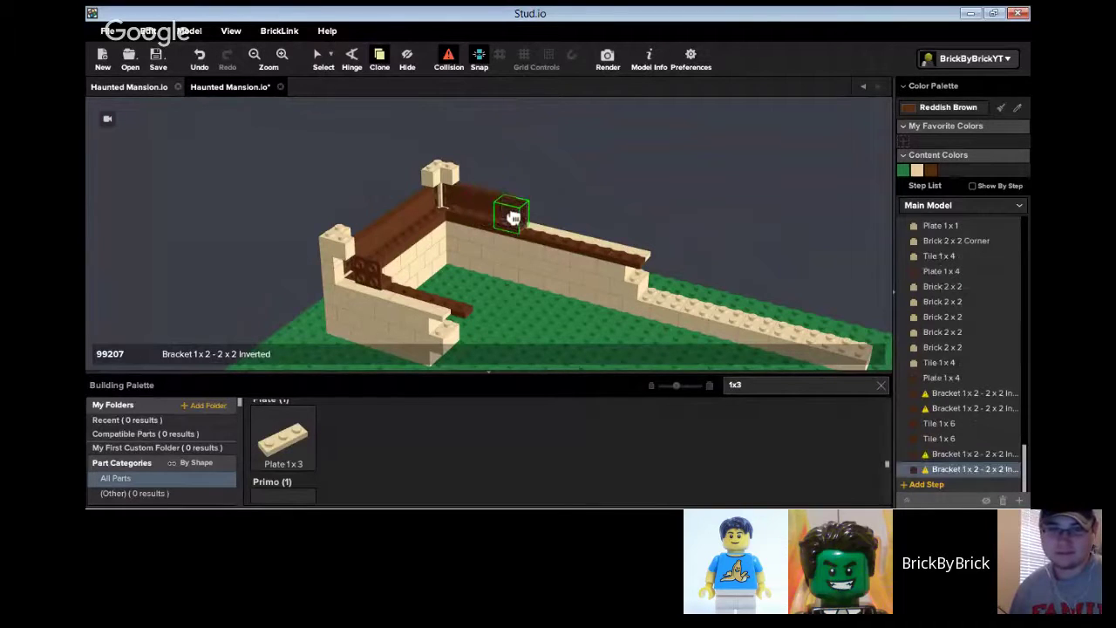
click(513, 218)
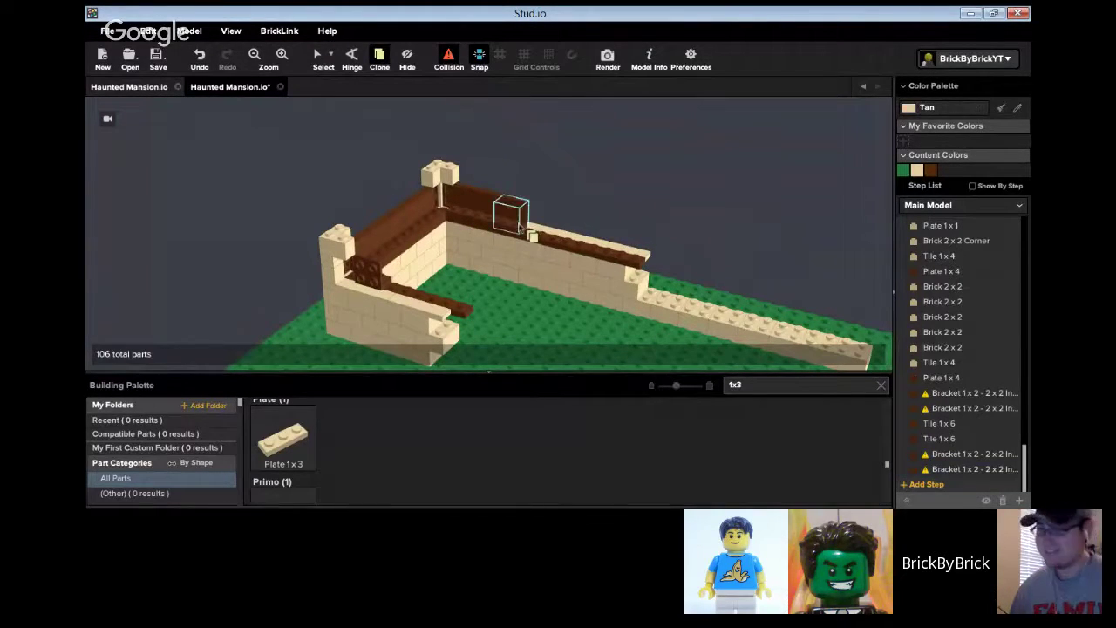
click(520, 223)
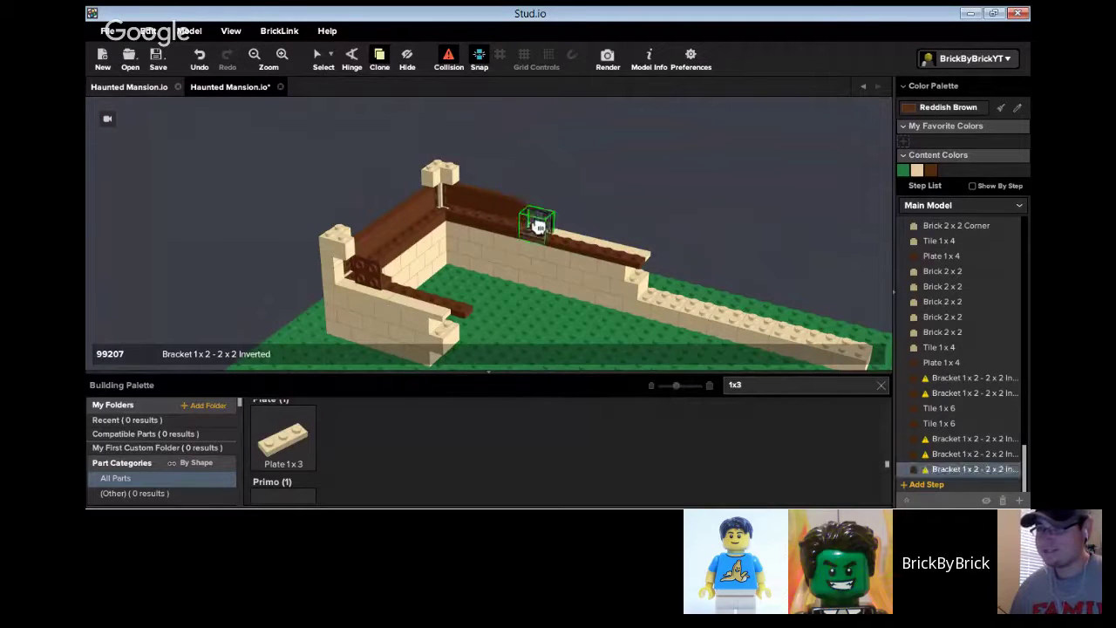
click(539, 222)
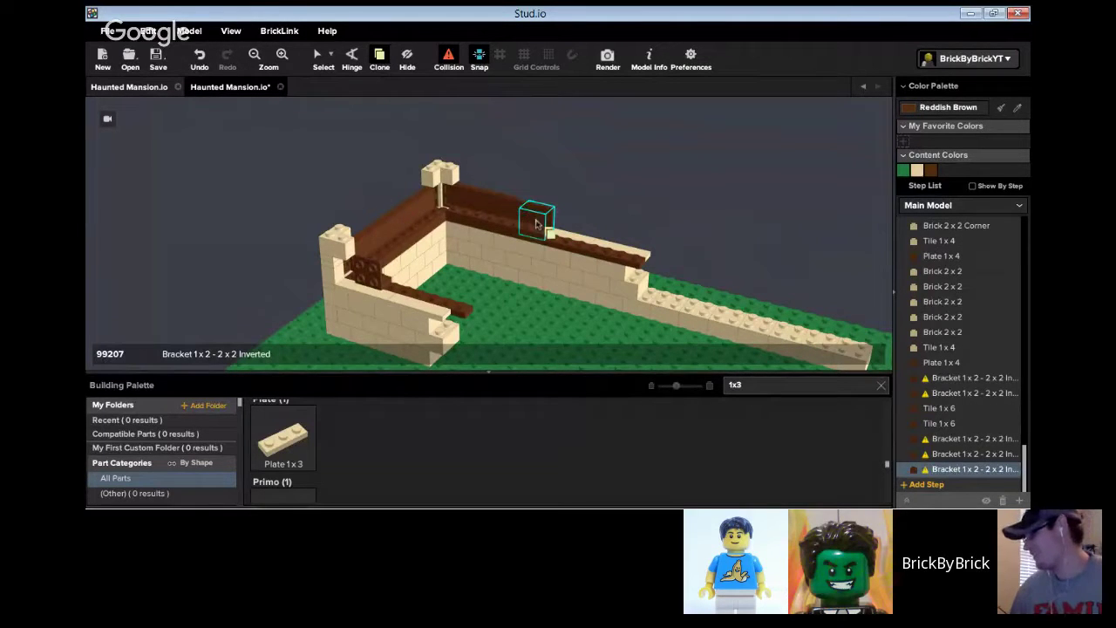
click(536, 224)
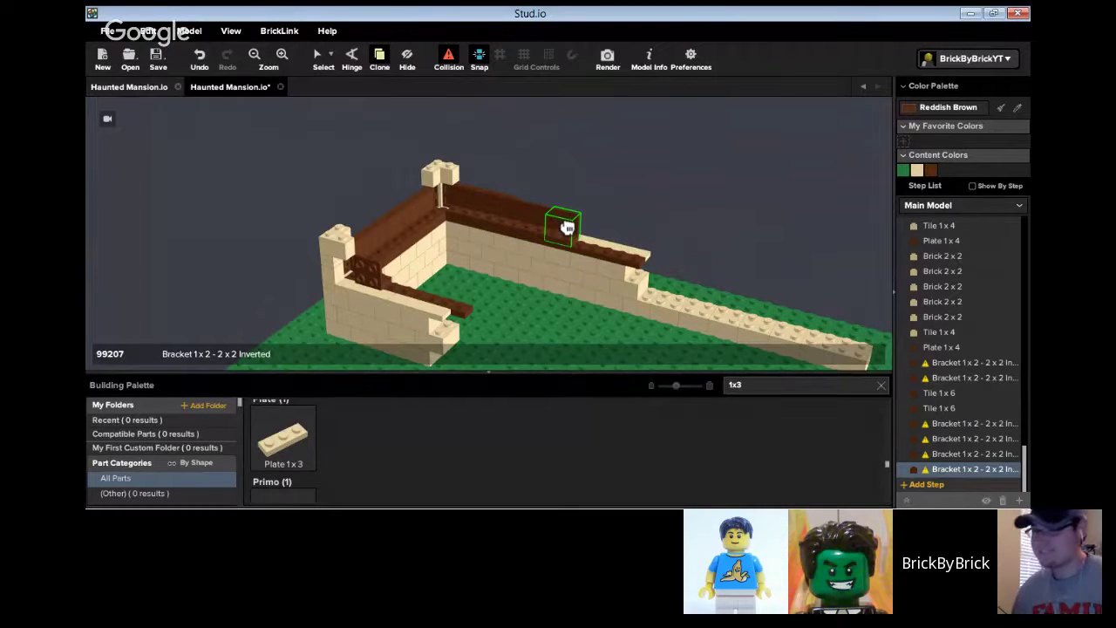
click(566, 227)
click(590, 234)
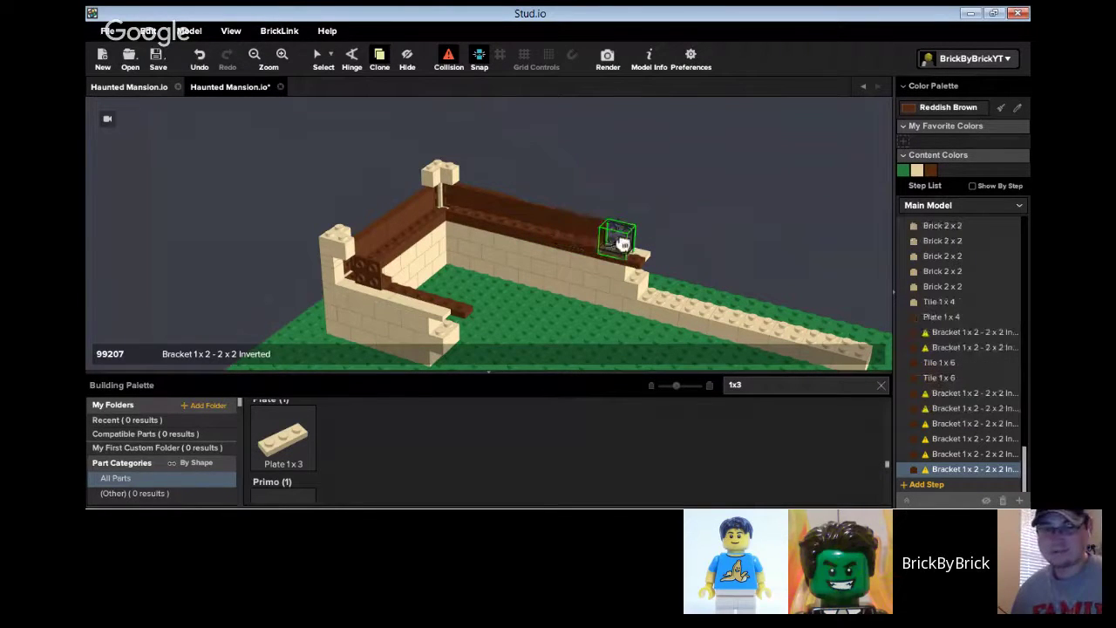
click(621, 244)
drag(620, 236, 651, 251)
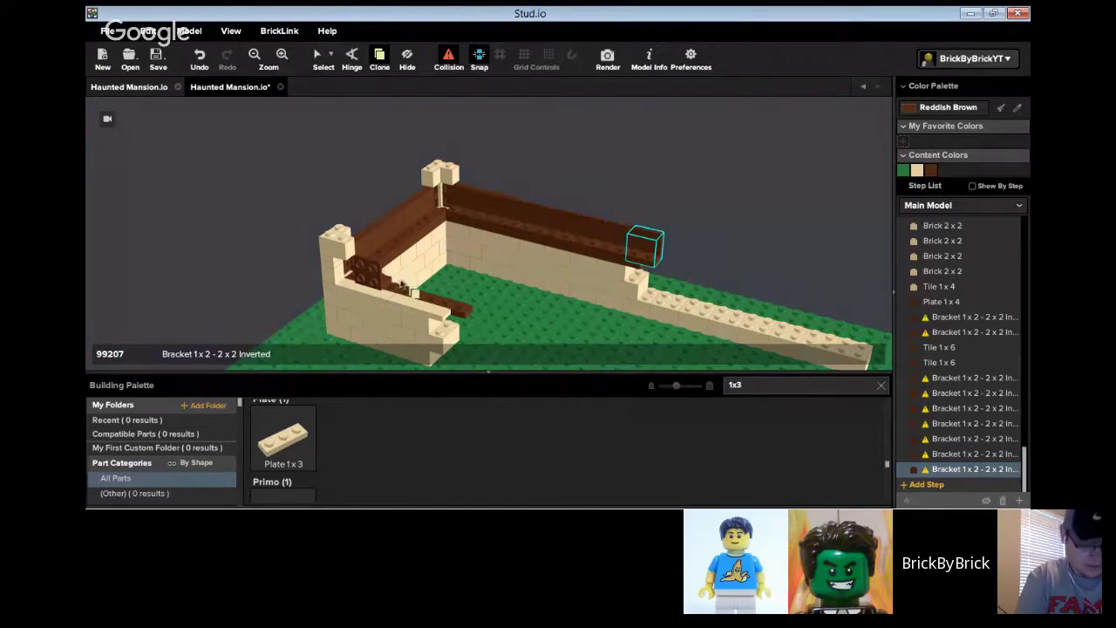
- Clone the inverted bracket twice side by side along the short side wall and discard the extra copy
drag(377, 283, 423, 290)
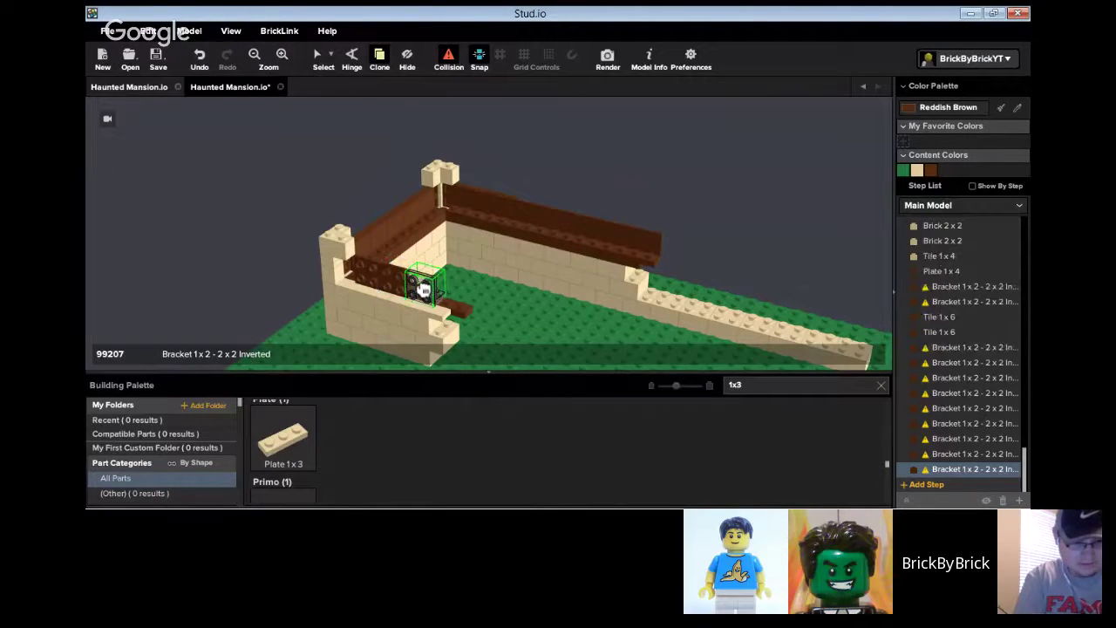
click(423, 290)
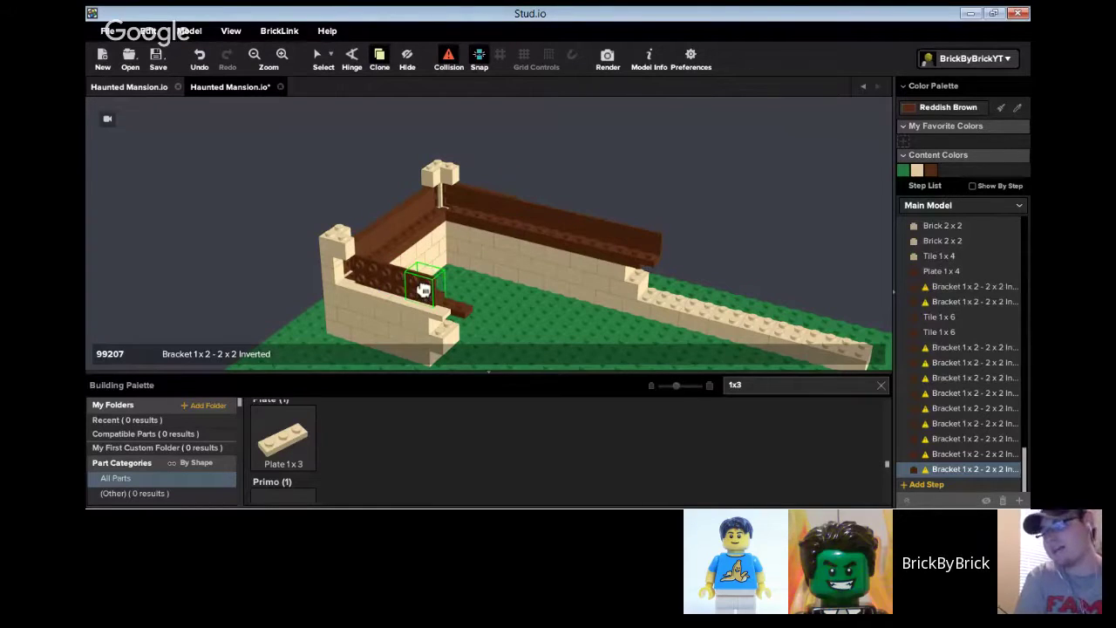
drag(423, 289, 452, 302)
right_drag(452, 302, 566, 298)
key(Delete)
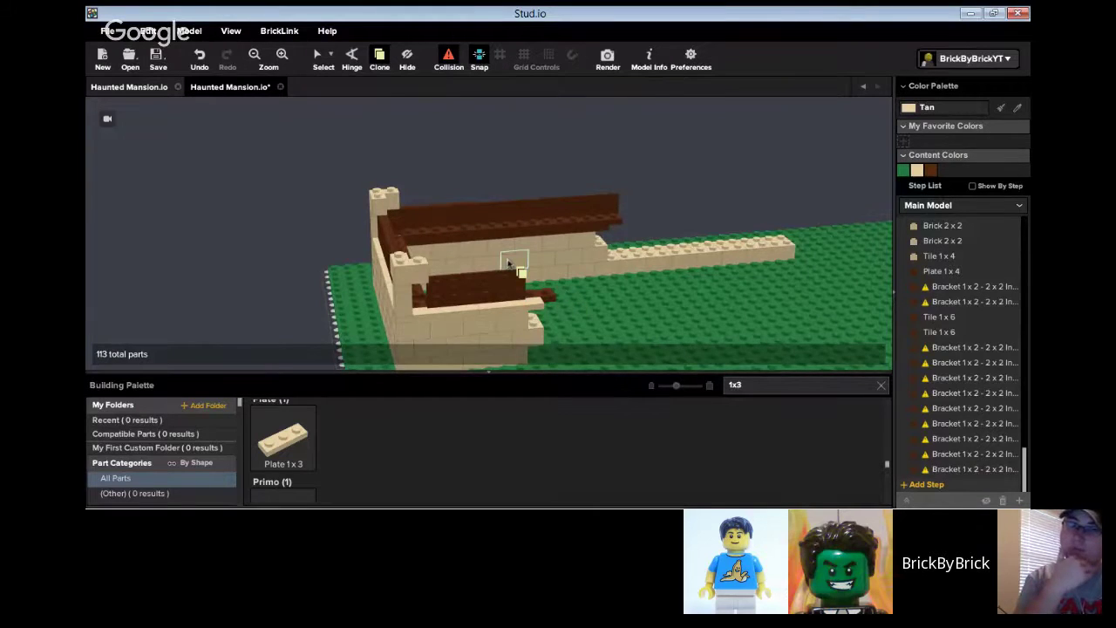
- Clone a reddish brown Tile 1 x 6 onto the long wall's lower and upper rows, aligning both flush against the existing tile pair
right_drag(507, 262, 511, 268)
right_drag(551, 270, 517, 243)
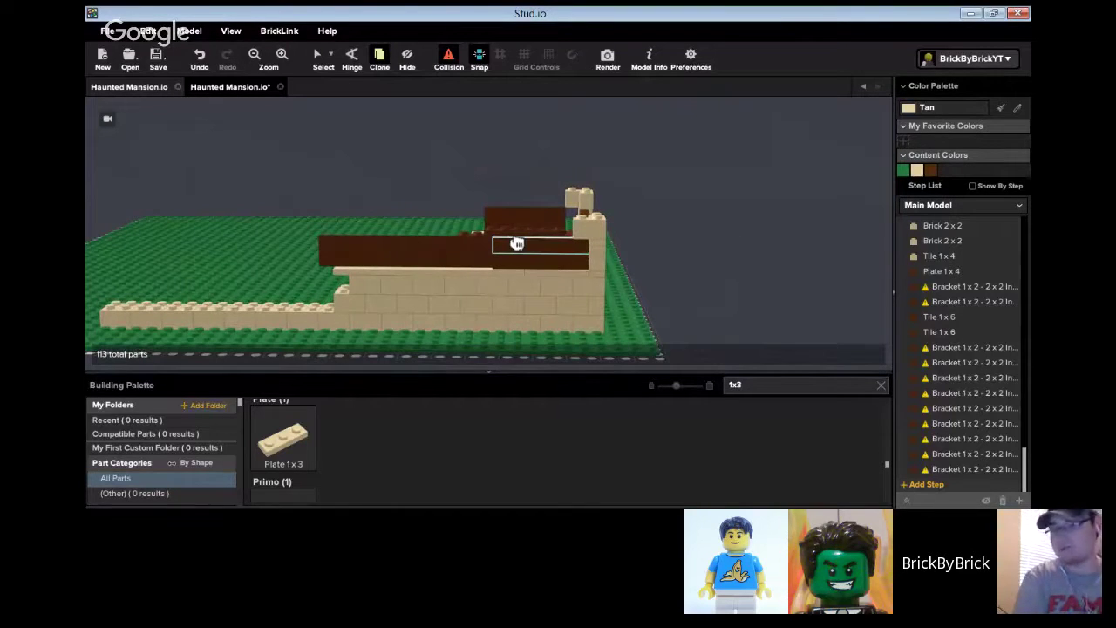
click(517, 243)
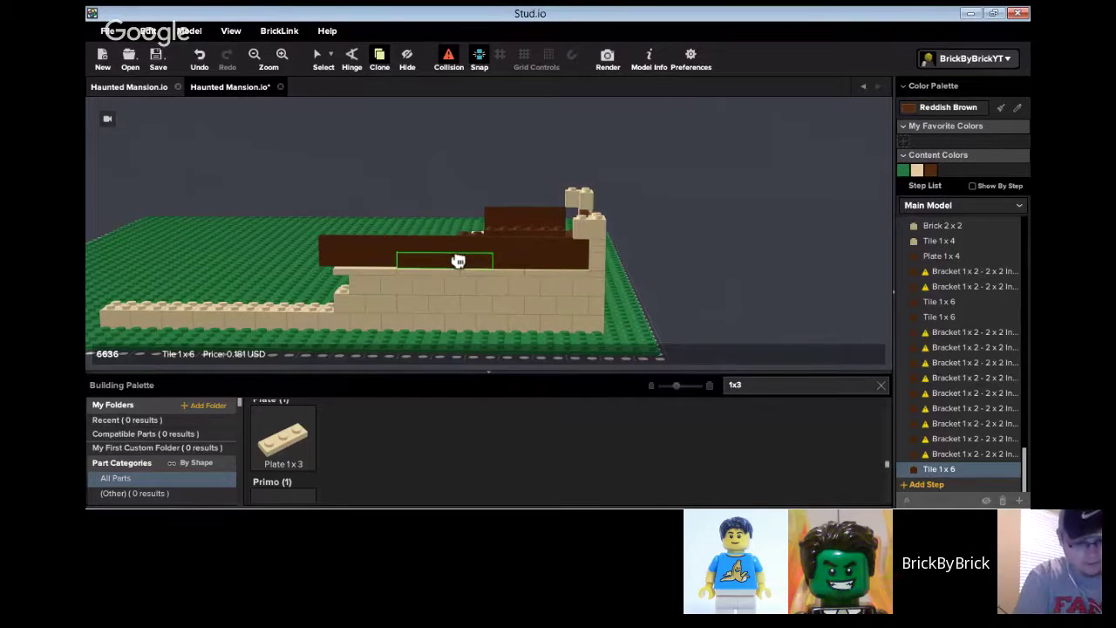
mouse_move(459, 261)
alt+mouse_down()
mouse_move(468, 249)
mouse_move(446, 251)
alt+mouse_up()
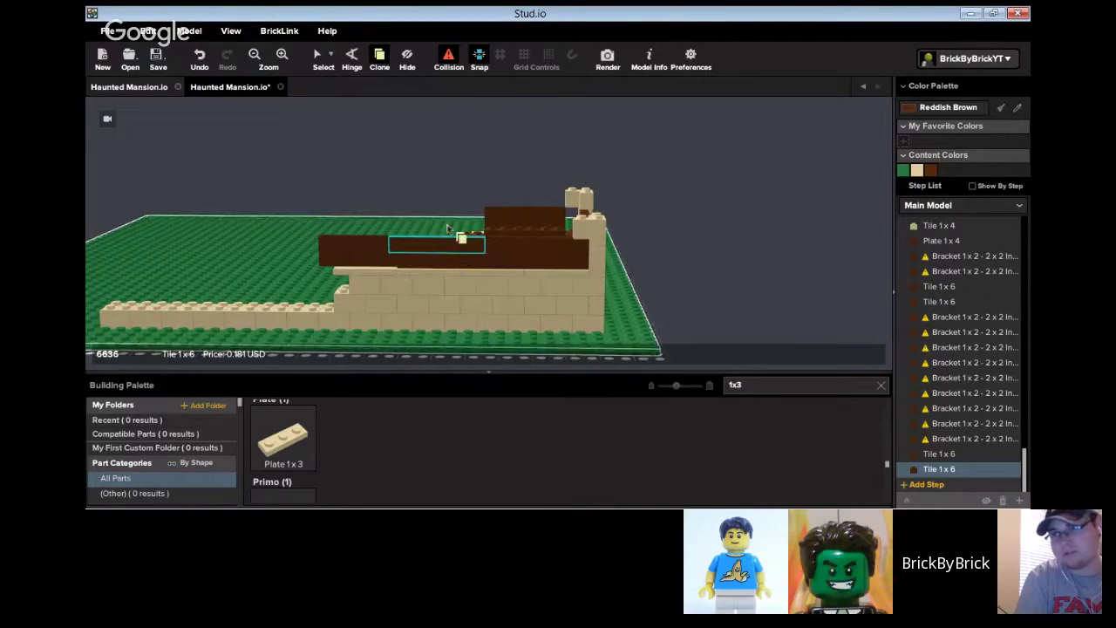
scroll(427, 244, up, 3)
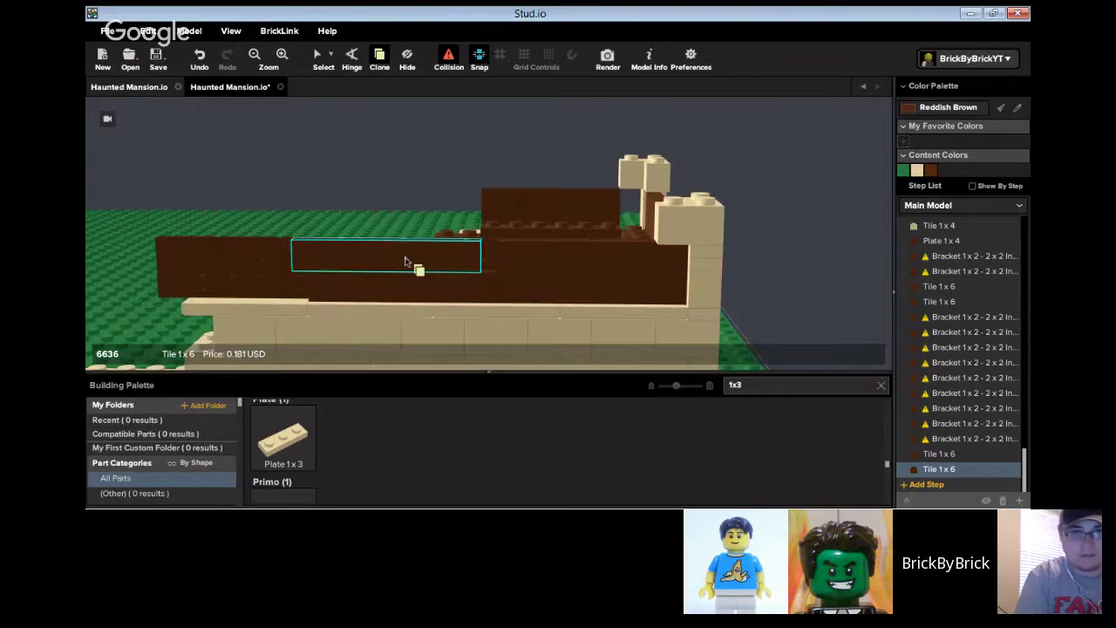
key(Escape)
click(409, 262)
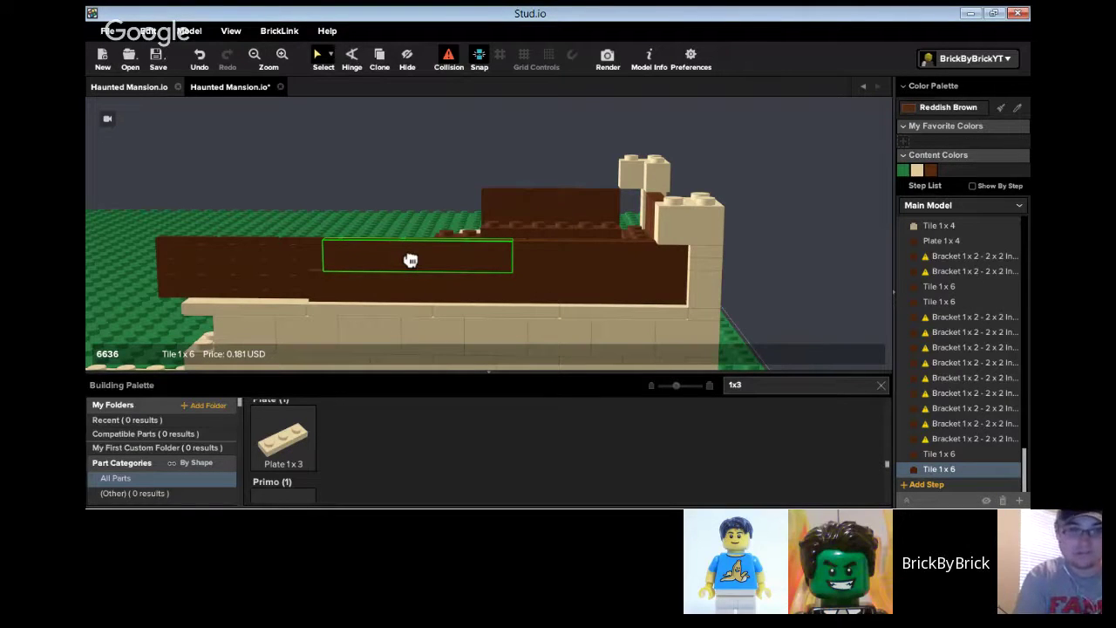
mouse_move(411, 260)
mouse_down()
mouse_move(394, 219)
mouse_move(398, 251)
mouse_move(414, 253)
mouse_up()
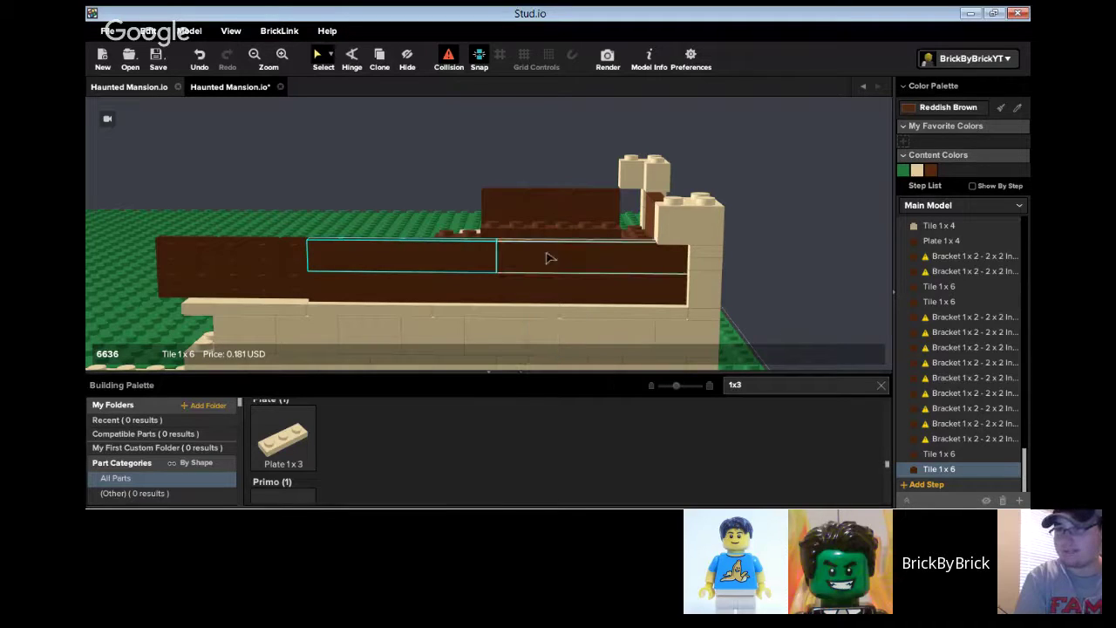
- Clone two more reddish brown 1 x 6 tiles to continue the upper and lower rows at the long wall's free end
click(385, 61)
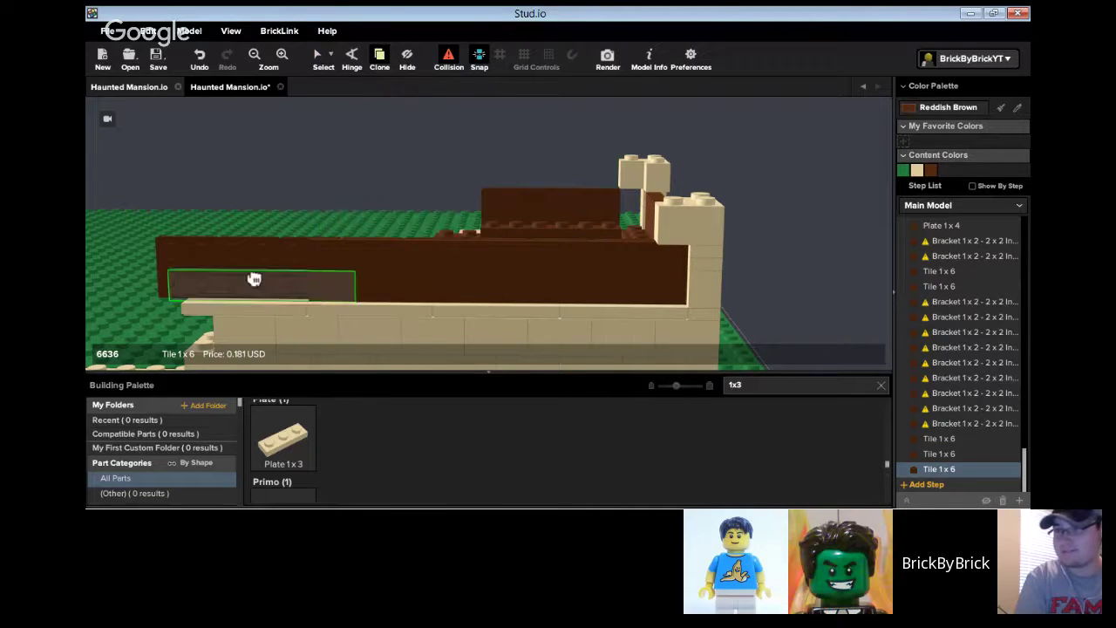
click(252, 264)
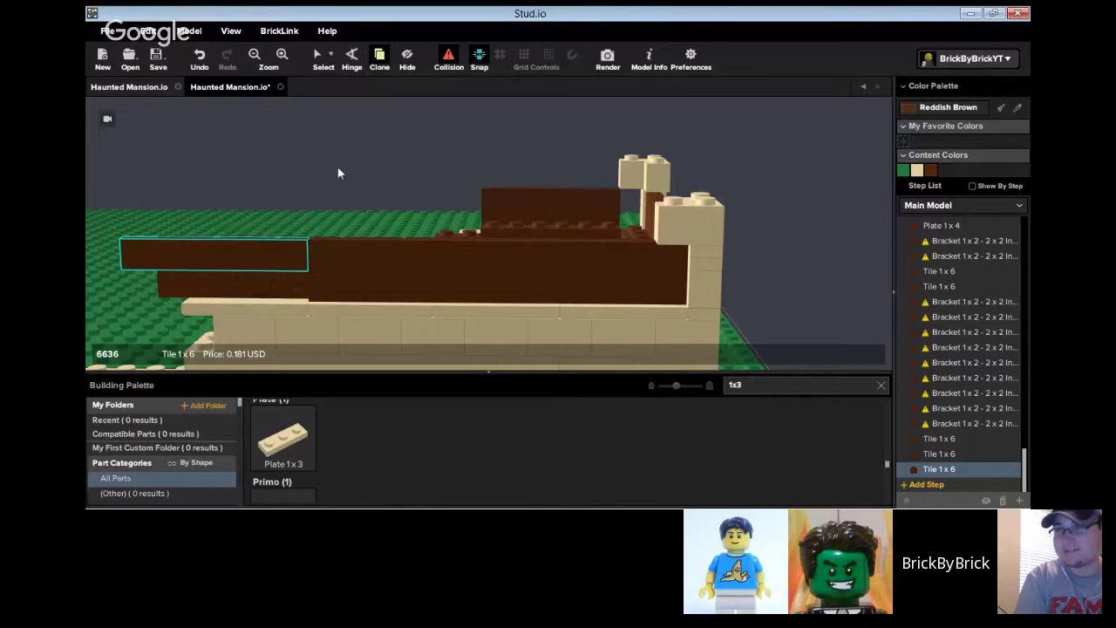
click(278, 258)
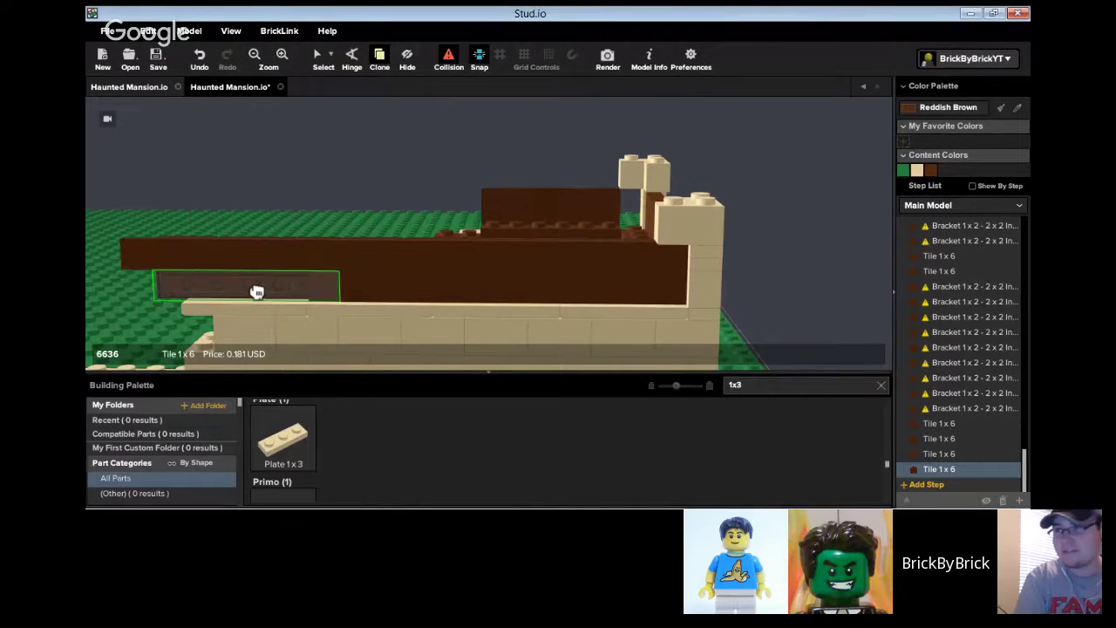
click(240, 290)
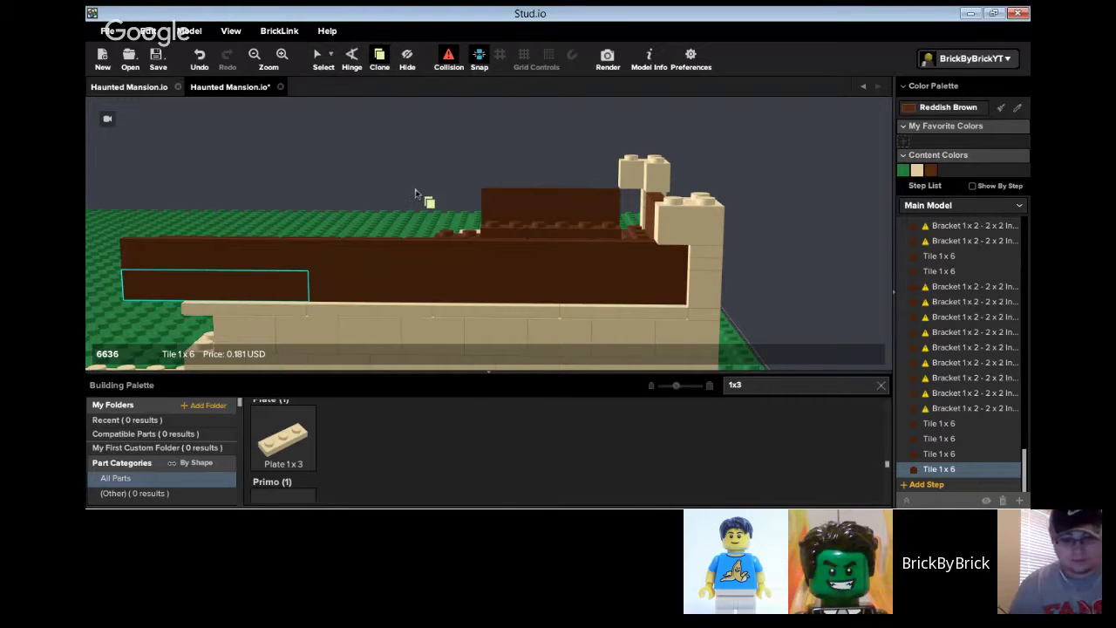
- Clone a Tile 1 x 6 from the free end of the long wall into the open area beside the baseplate
right_drag(415, 194, 531, 195)
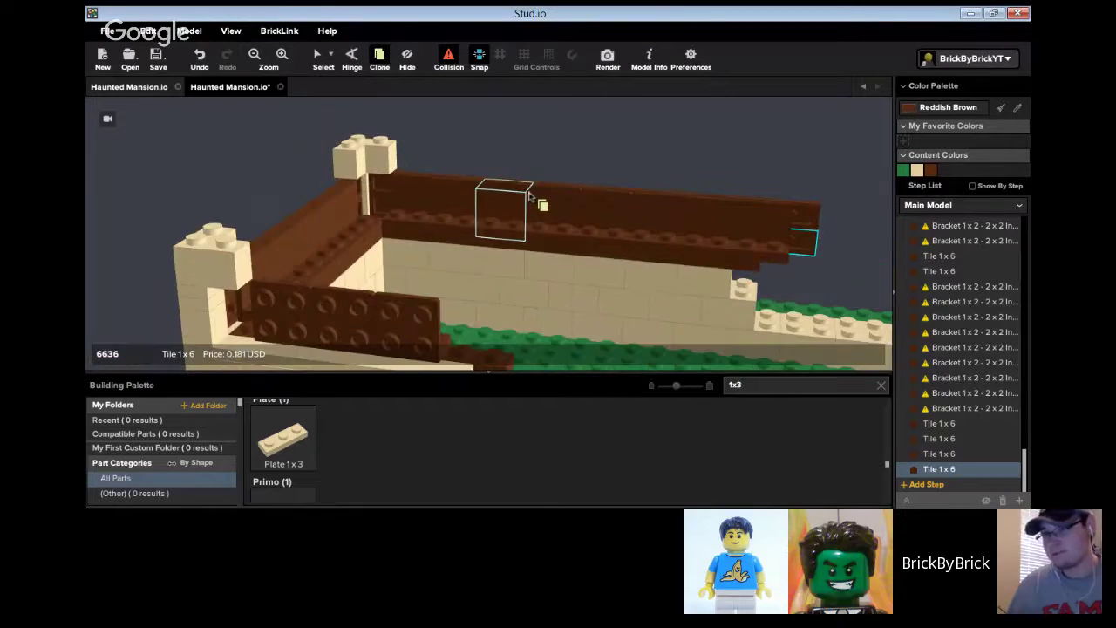
click(810, 218)
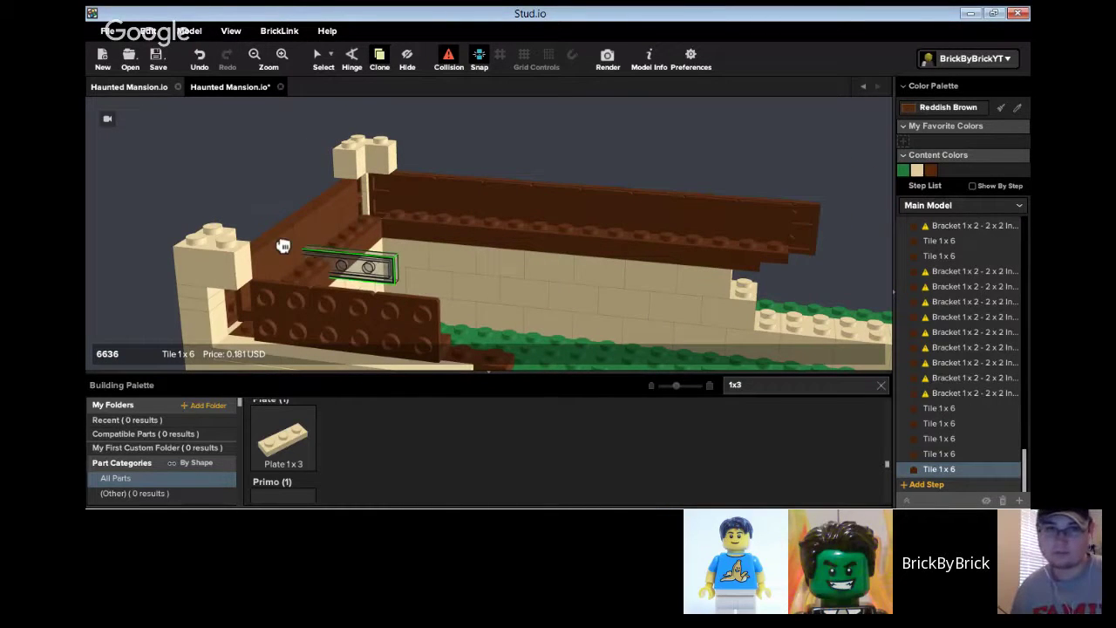
drag(283, 246, 146, 258)
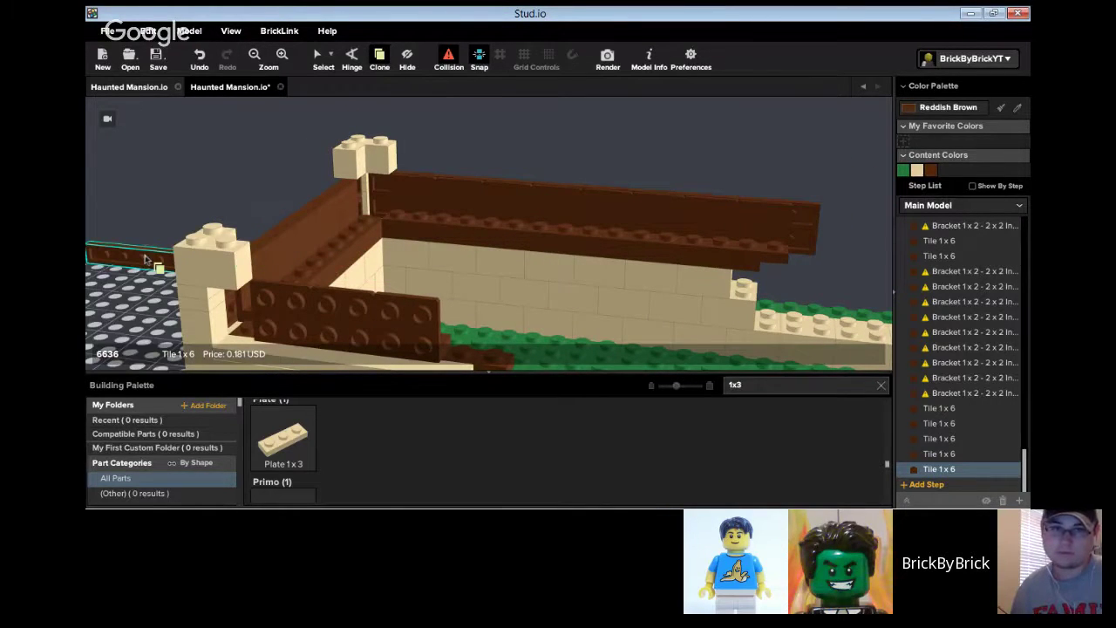
right_drag(144, 260, 161, 270)
scroll(161, 270, down, 3)
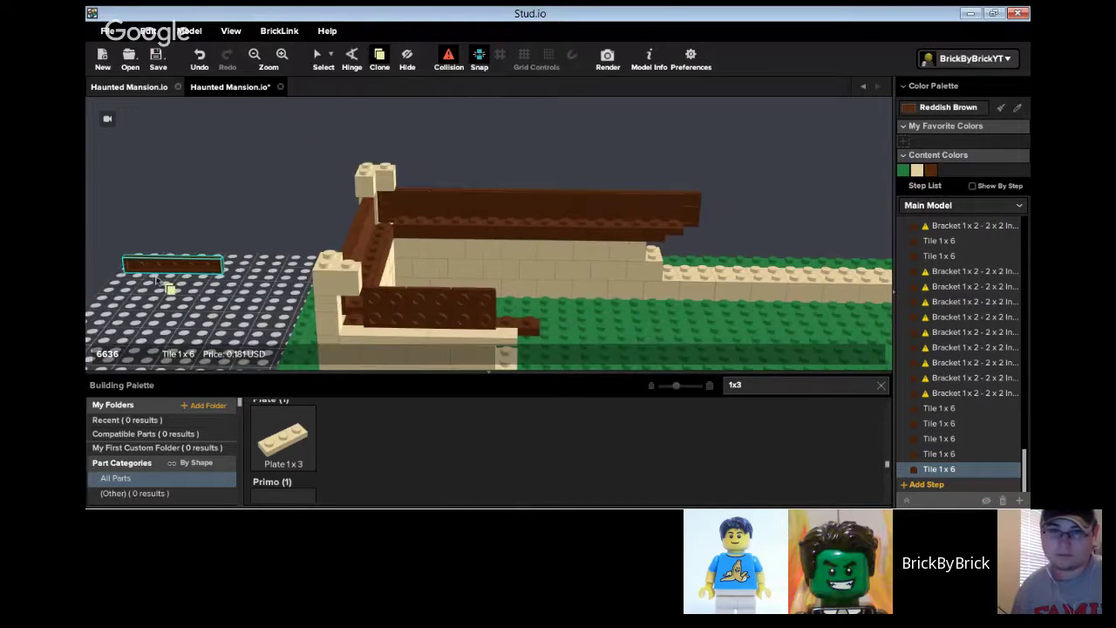
click(163, 210)
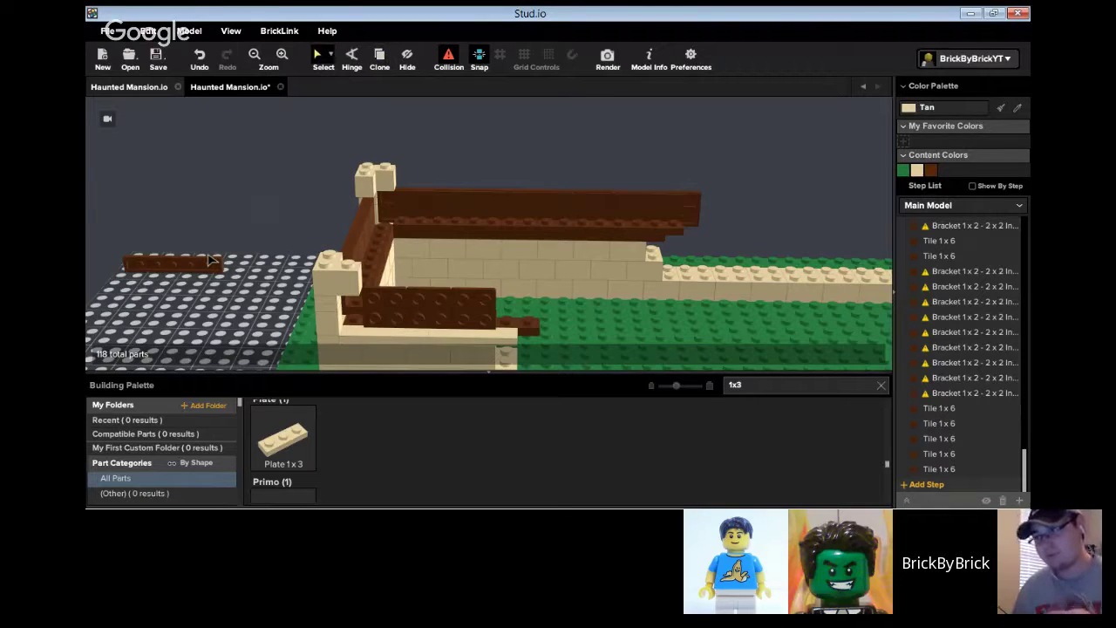
- Set the loose Tile 1 x 6's rotation about the vertical axis to 180 degrees
click(201, 267)
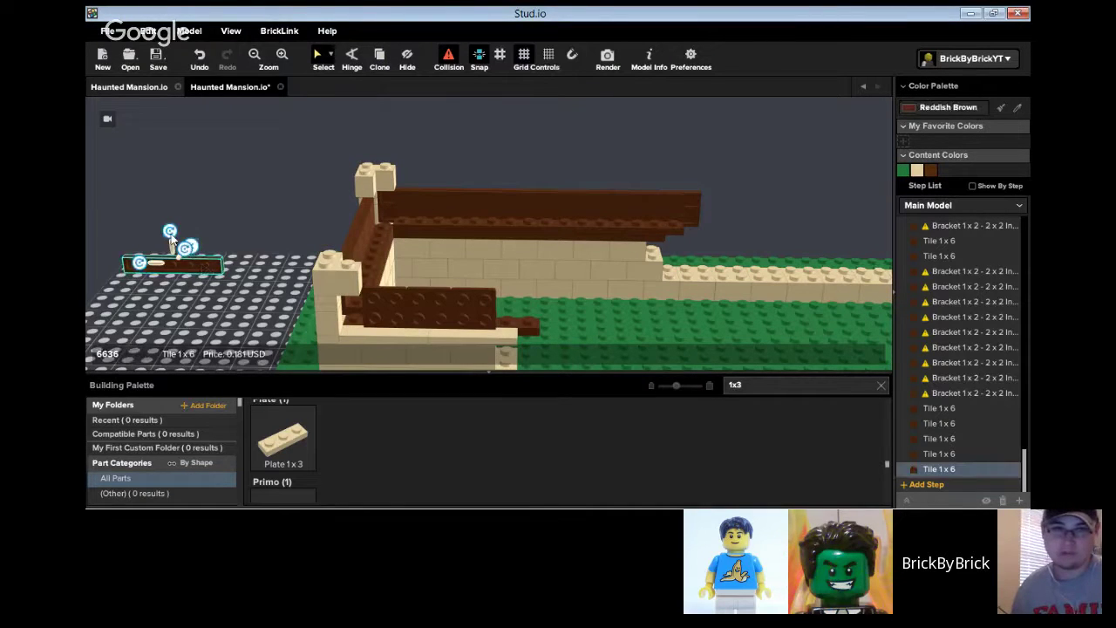
drag(171, 233, 170, 236)
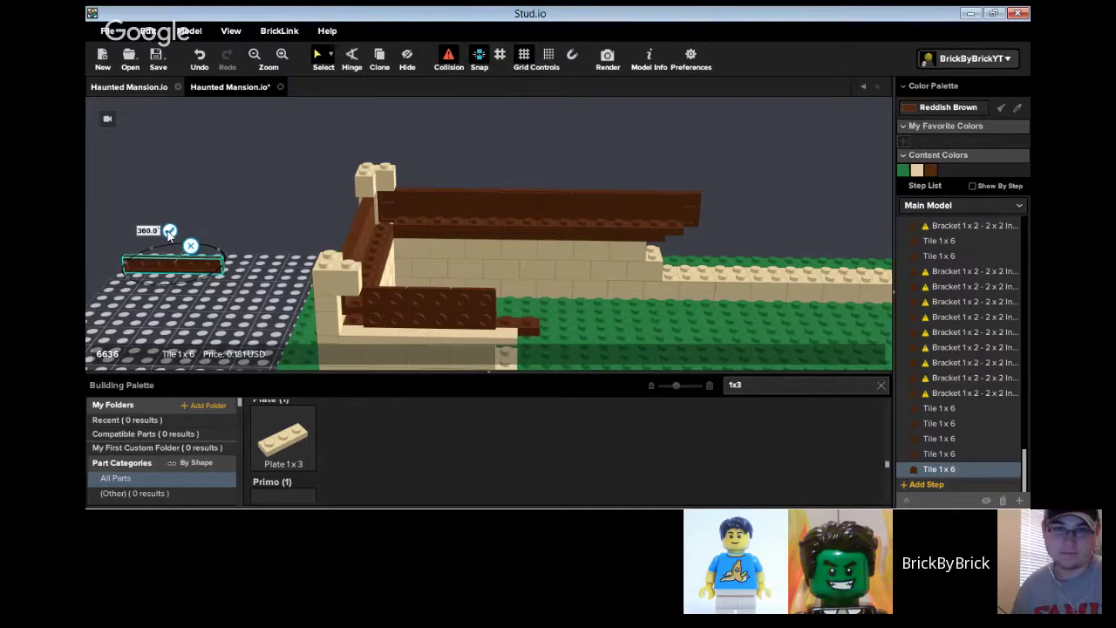
click(149, 232)
text(90)
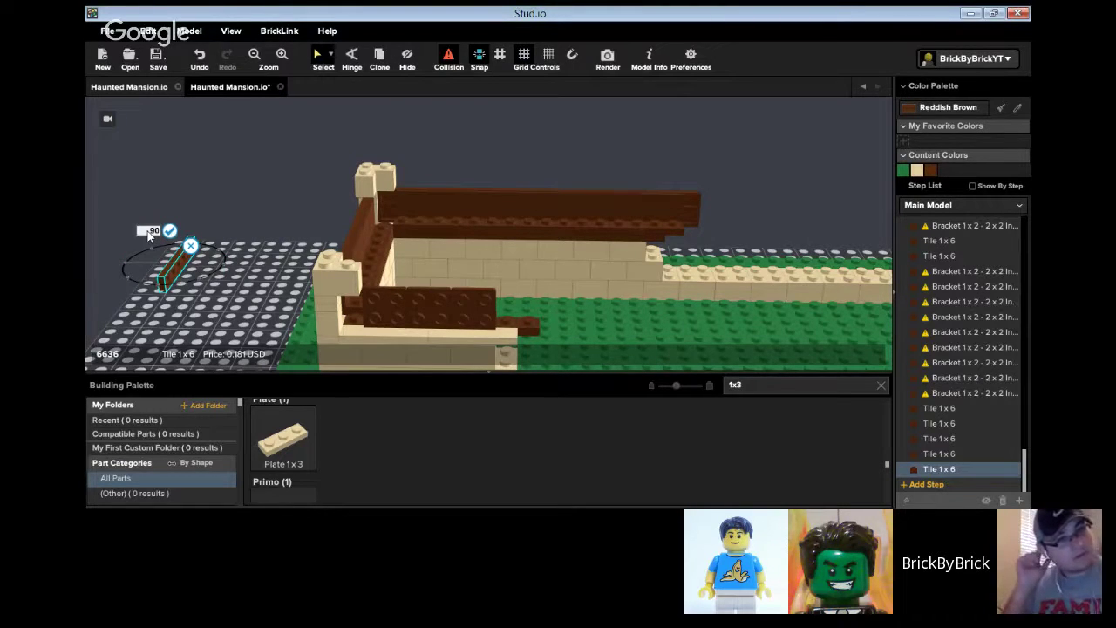
key(BackSpace)
key(BackSpace)
text(180)
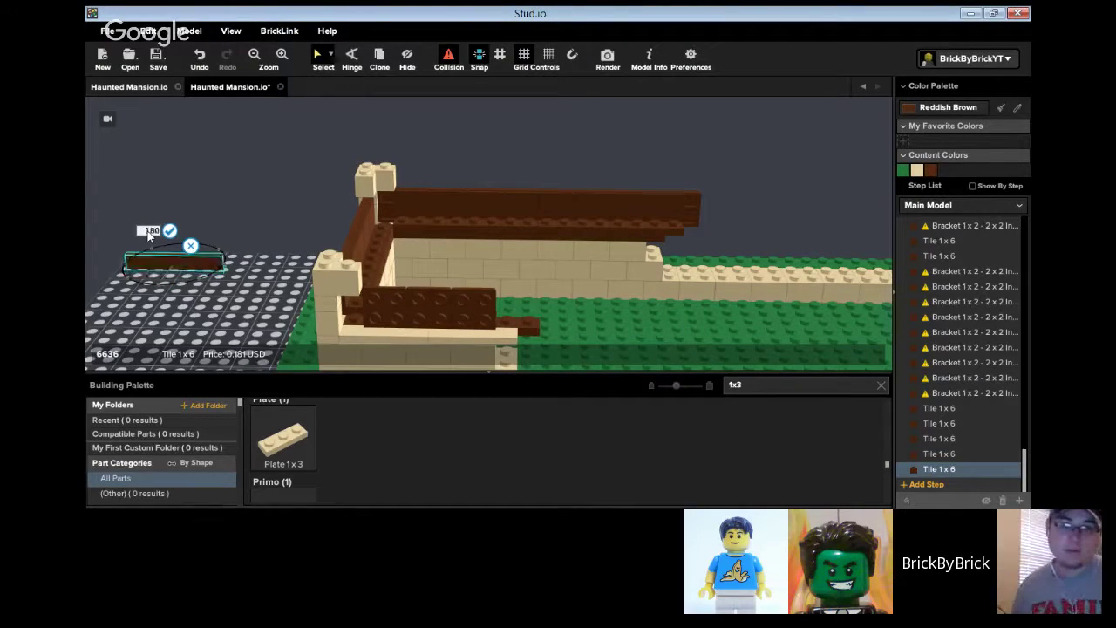
click(176, 229)
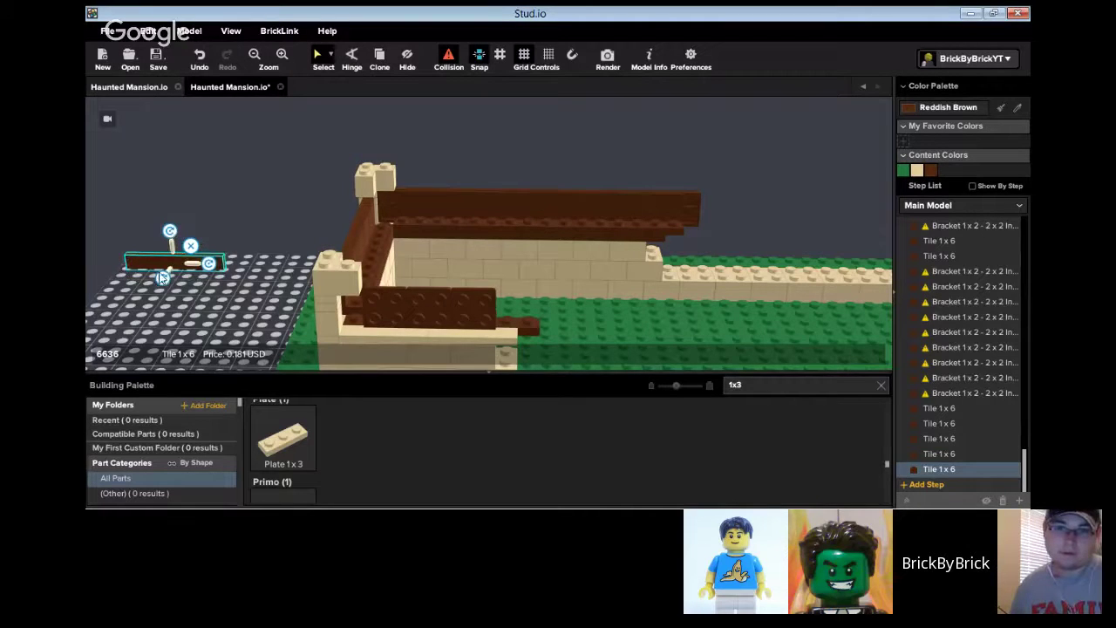
- Attach the turned tile to the lower row of the short side wall's brackets, against the pillar, and clone it directly above
drag(238, 261, 387, 319)
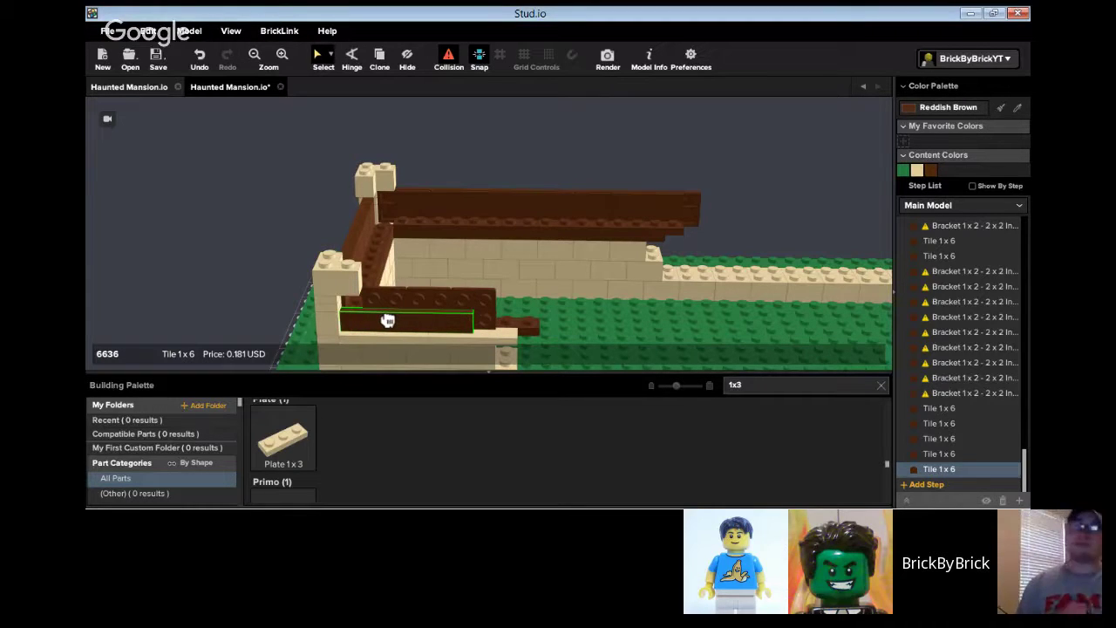
click(383, 69)
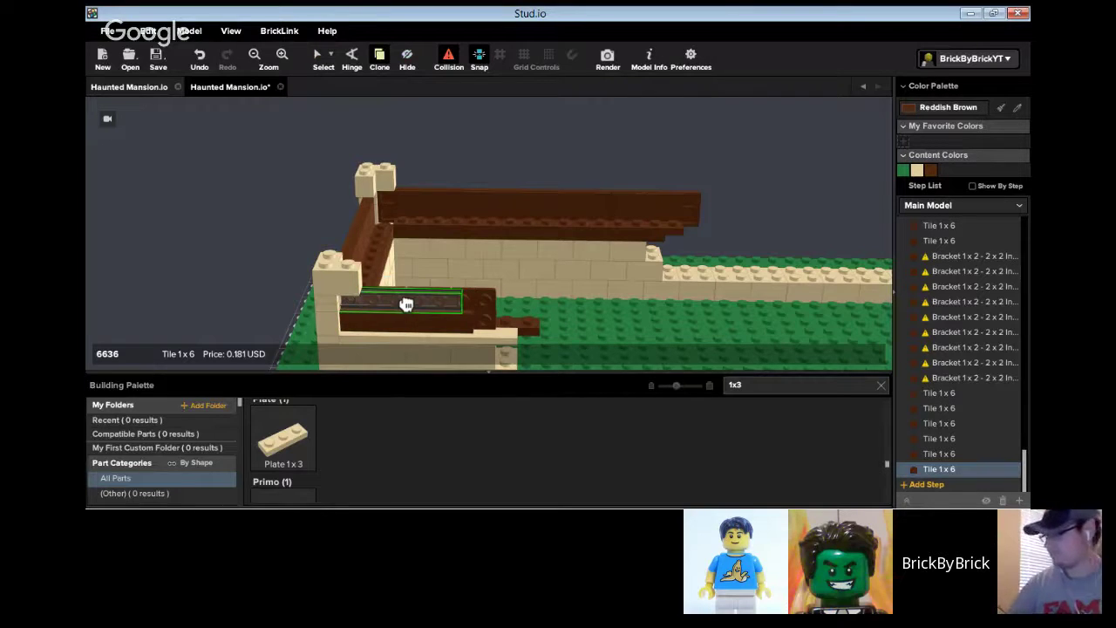
click(418, 304)
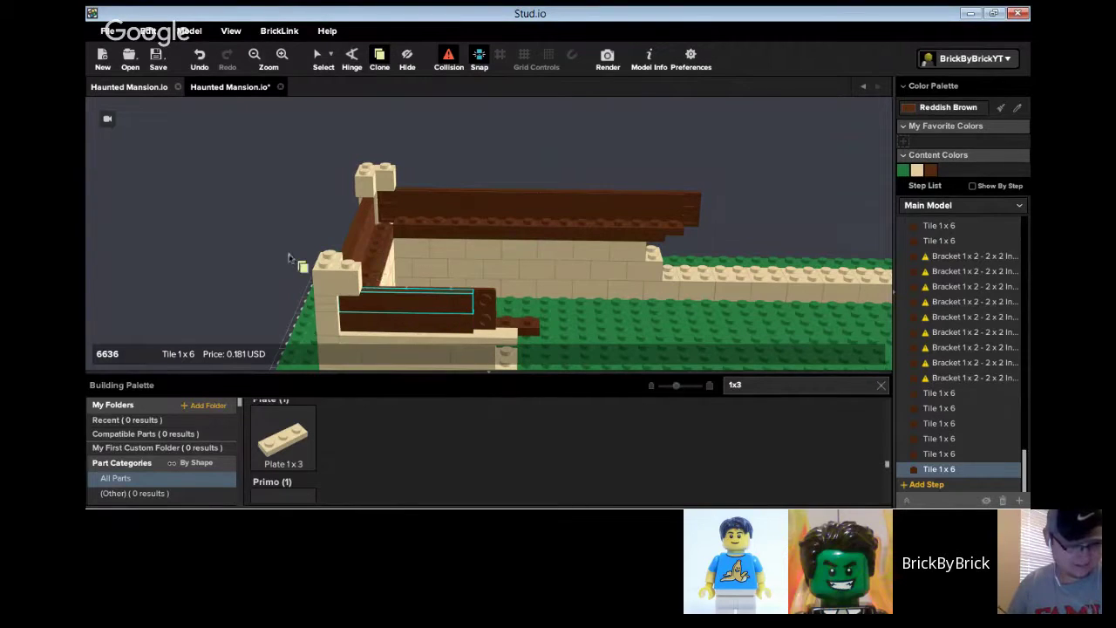
- Search the part library for "1x4 br"
right_drag(288, 255, 591, 144)
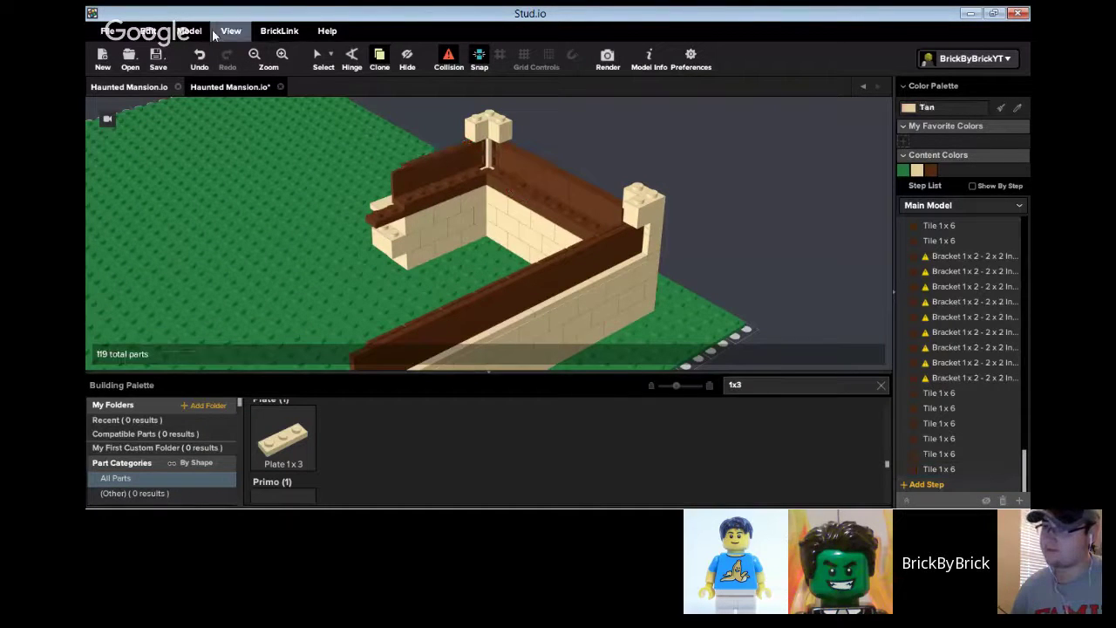
click(757, 387)
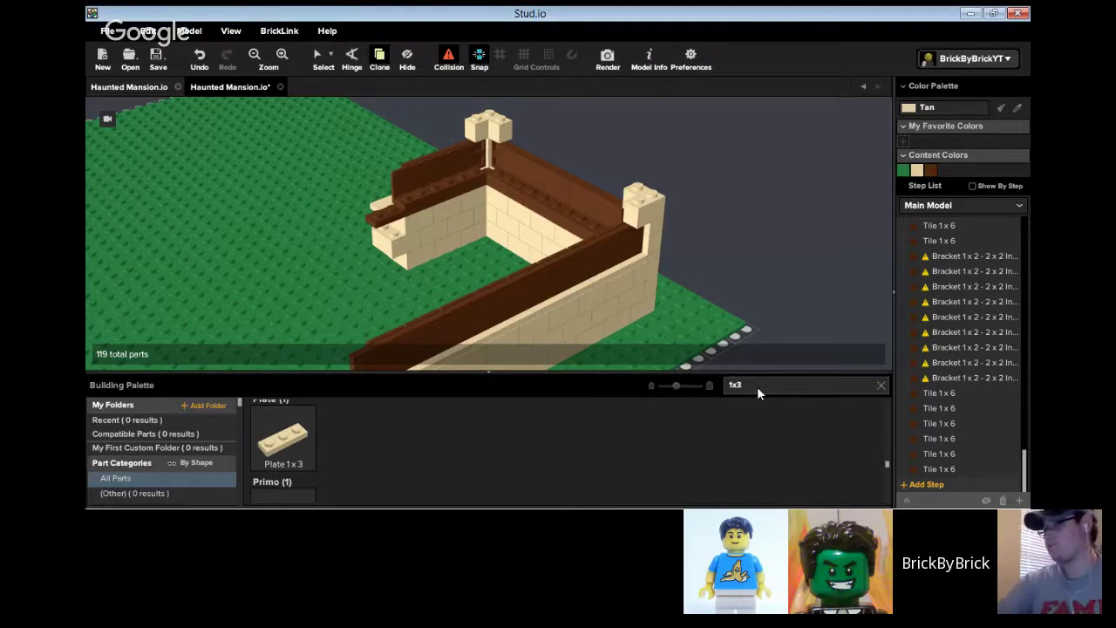
key(BackSpace)
text(4)
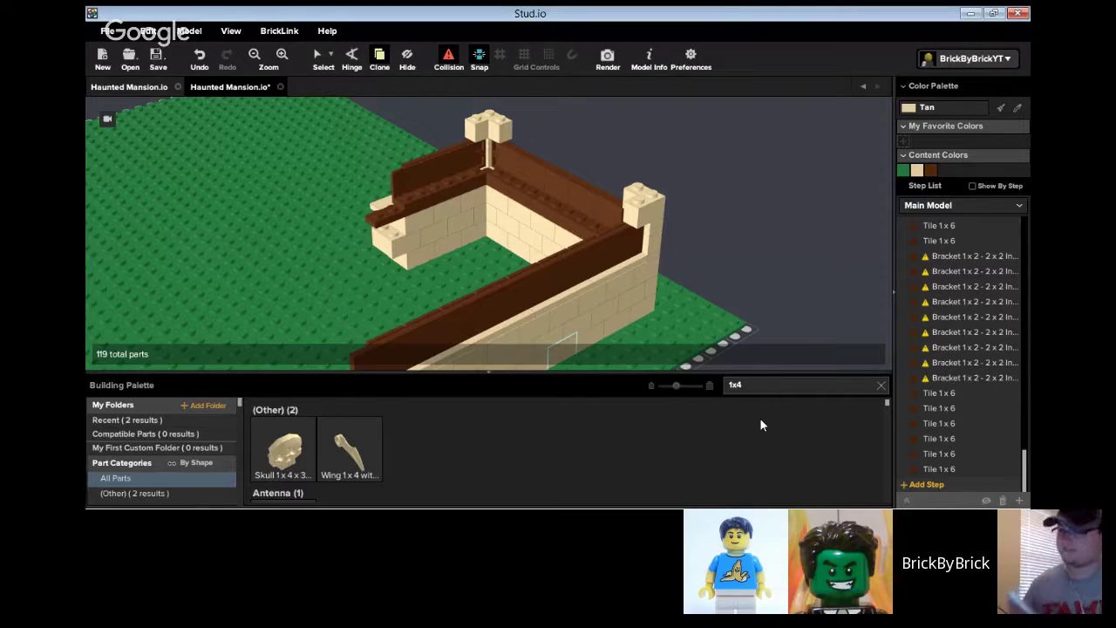
text(b)
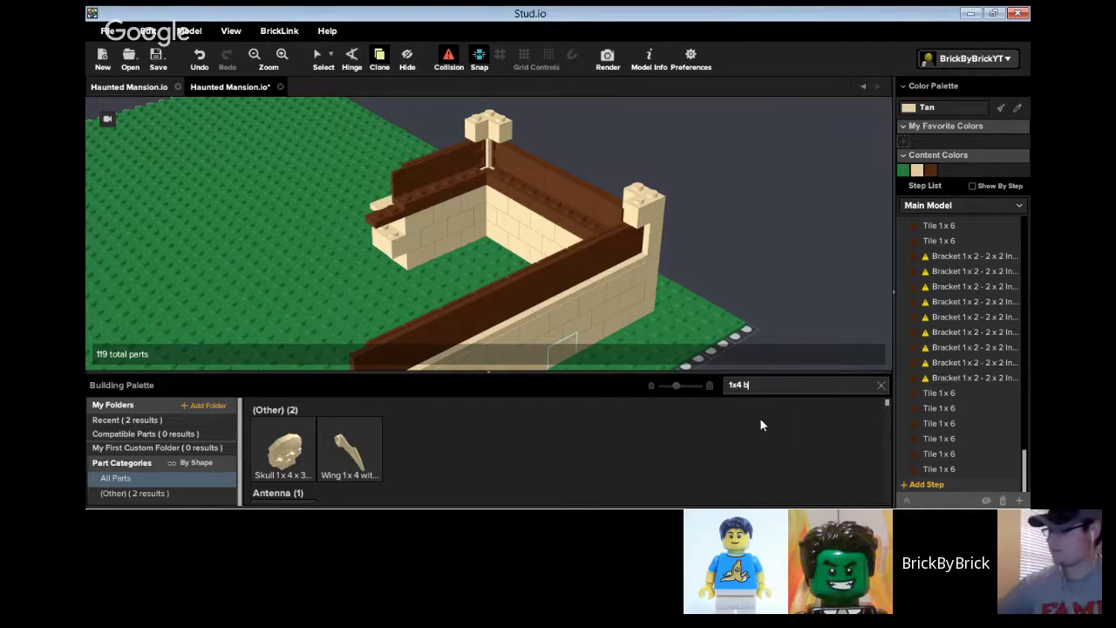
text(ro)
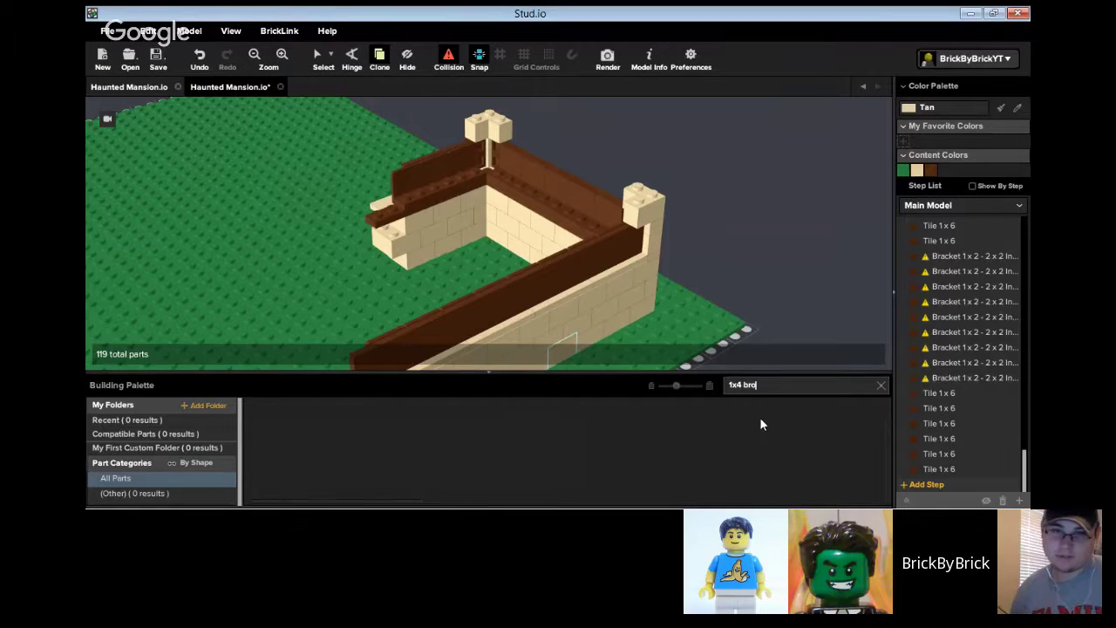
key(BackSpace)
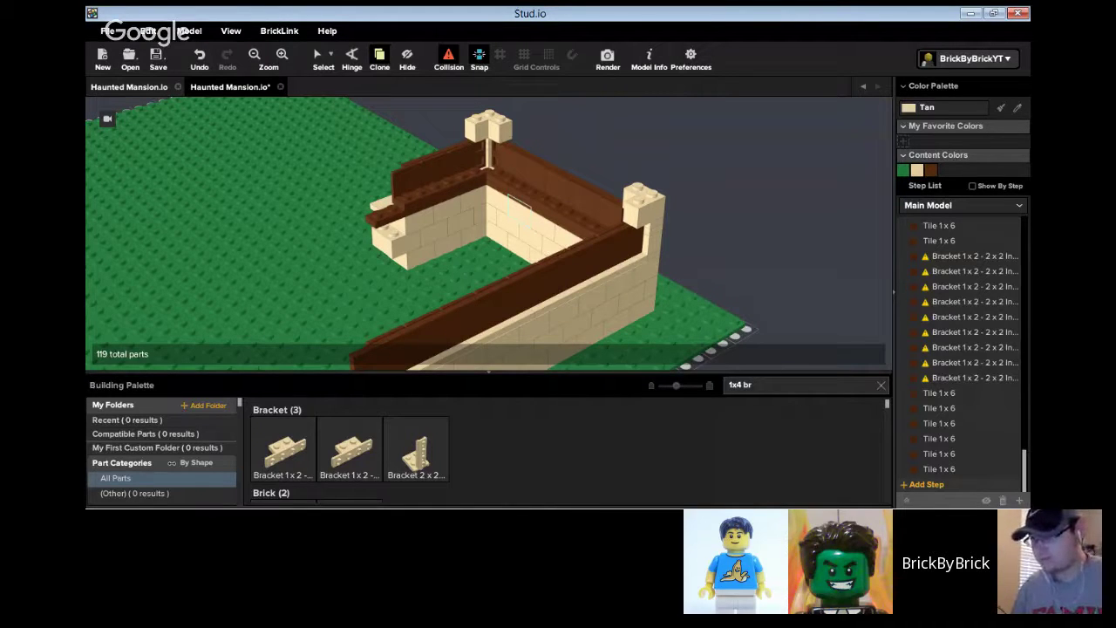
text(i)
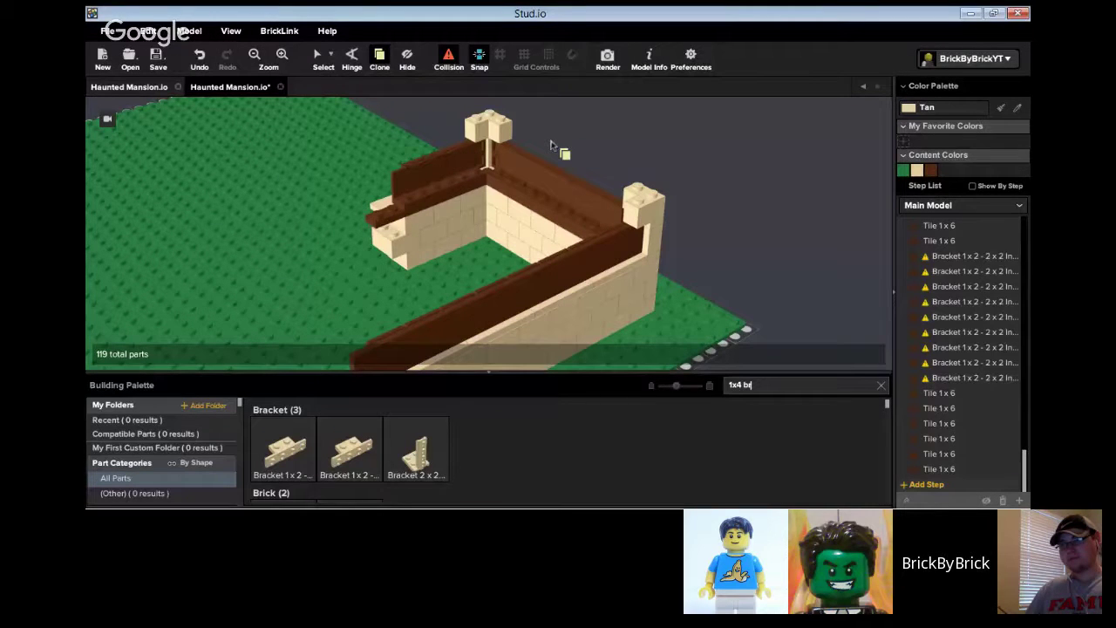
- Search the part library for "2x2 corner" and find the Plate 2 x 2 Corner among the results
right_drag(498, 166, 621, 160)
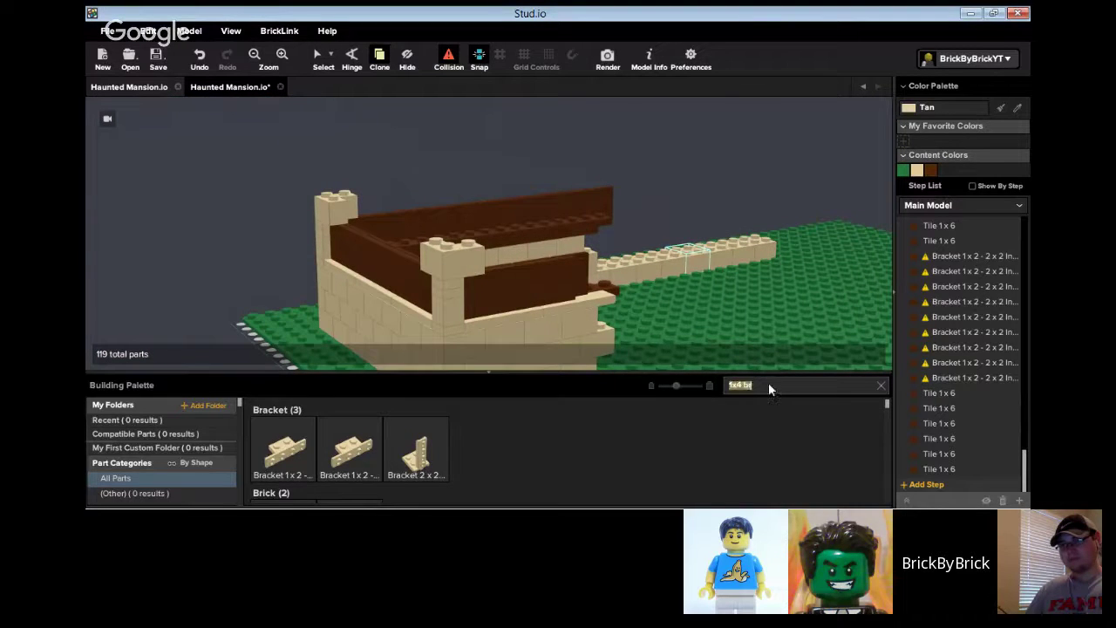
text(2)
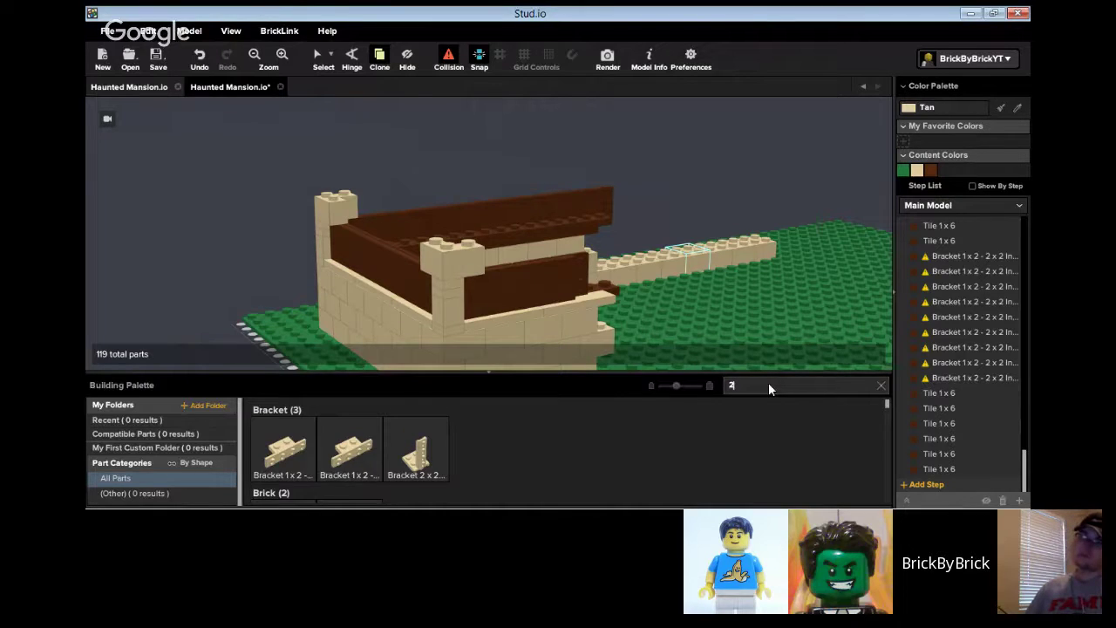
text(x2 corner)
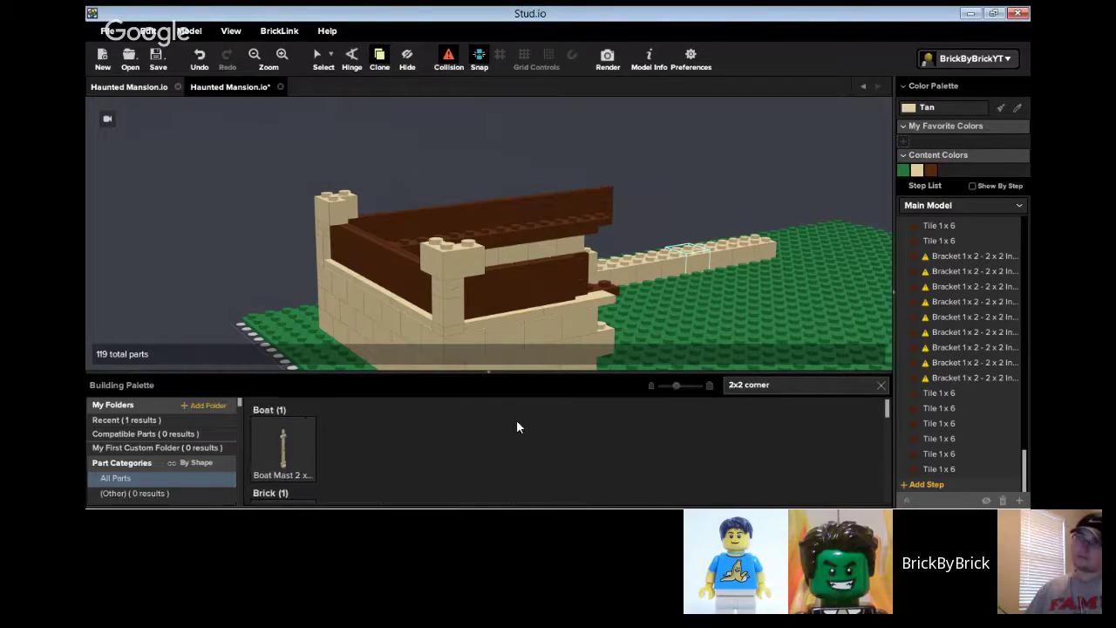
scroll(516, 419, down, 1)
scroll(330, 450, down, 1)
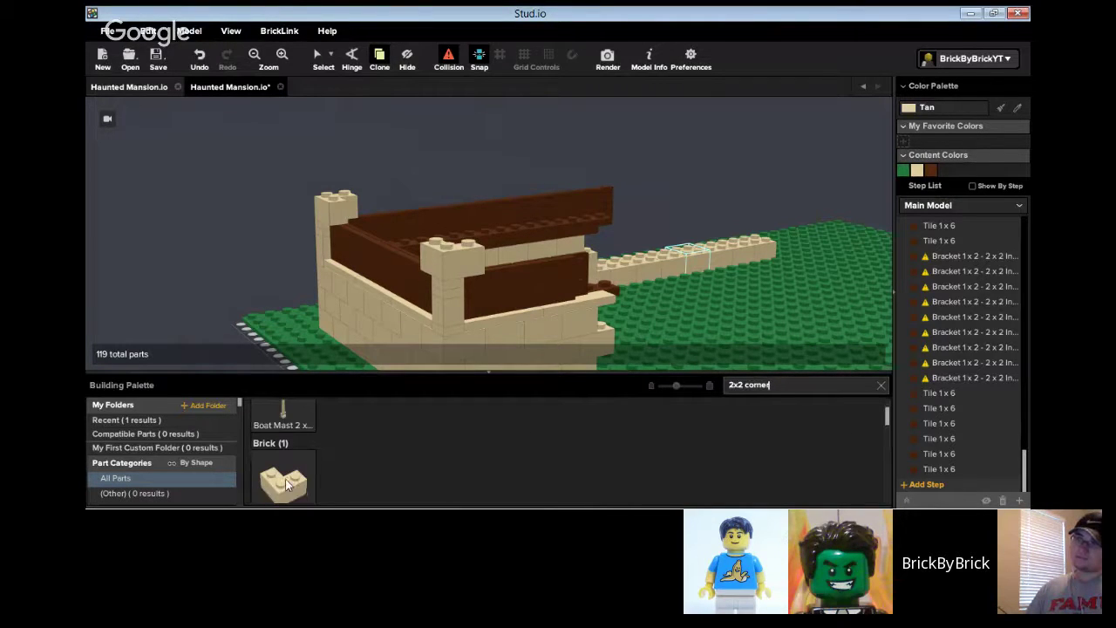
scroll(343, 432, down, 3)
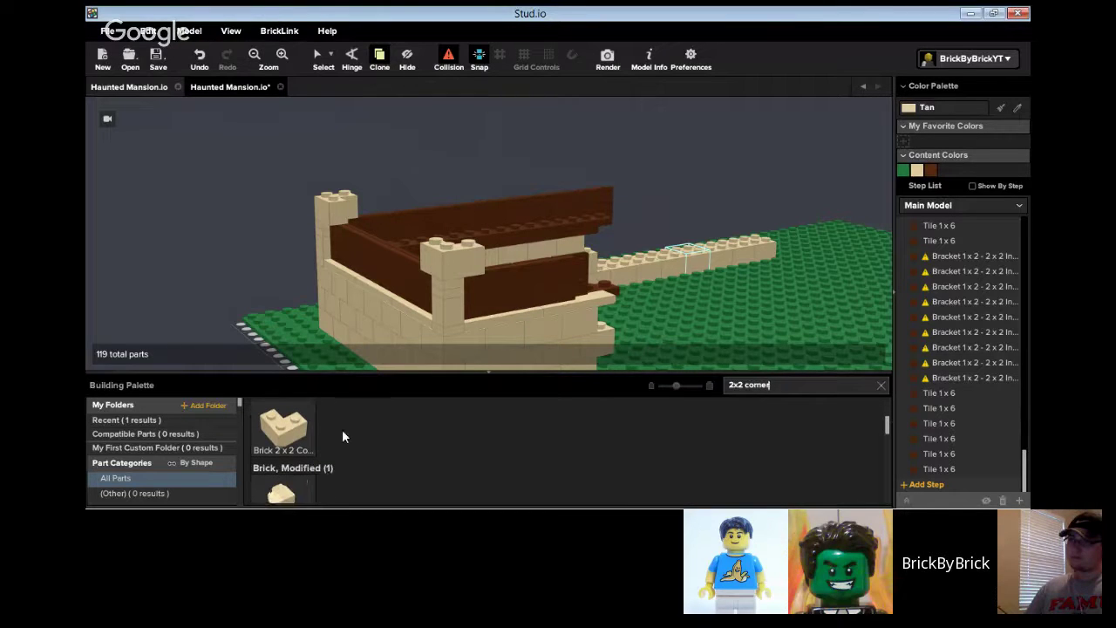
scroll(342, 429, down, 2)
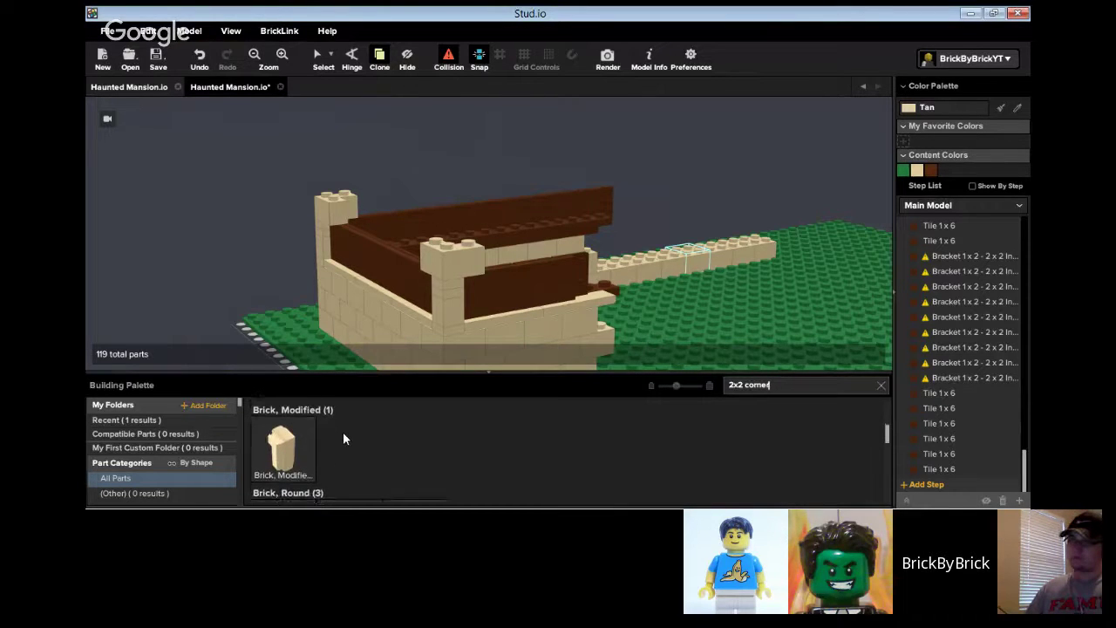
scroll(343, 432, down, 4)
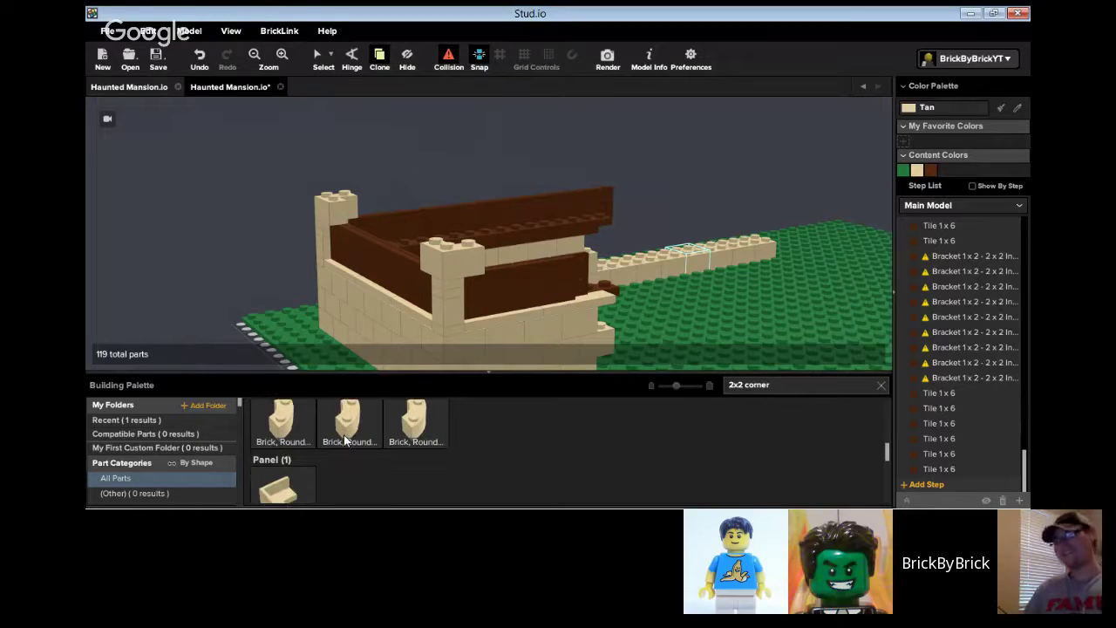
scroll(340, 441, down, 3)
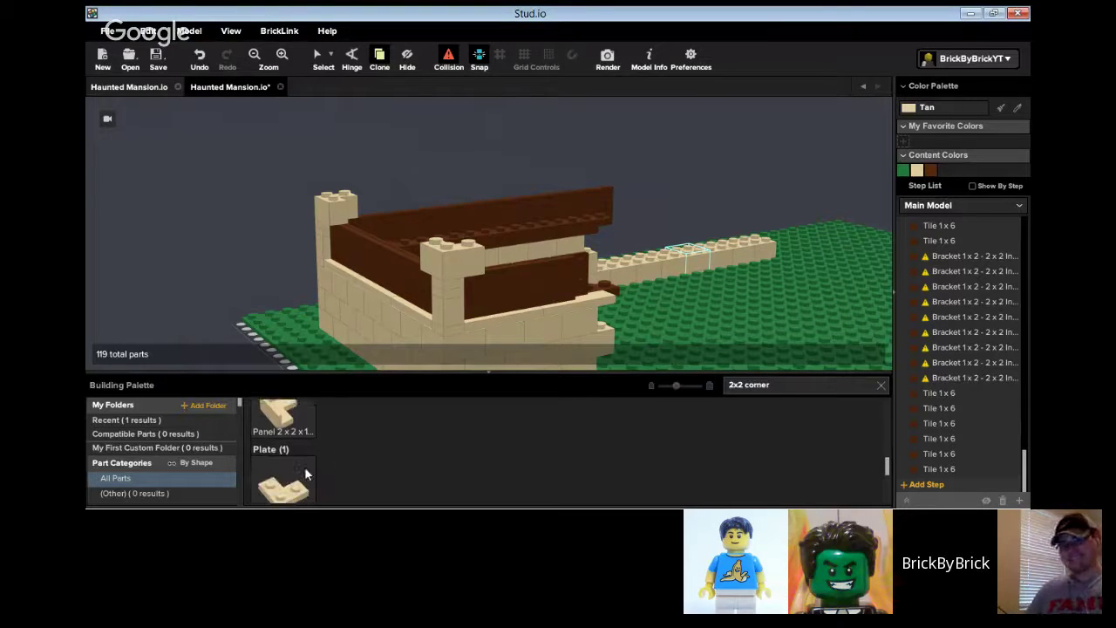
- Place one tan Plate 2 x 2 Corner on top of the pillar at the end of the short side wall
click(305, 474)
click(457, 237)
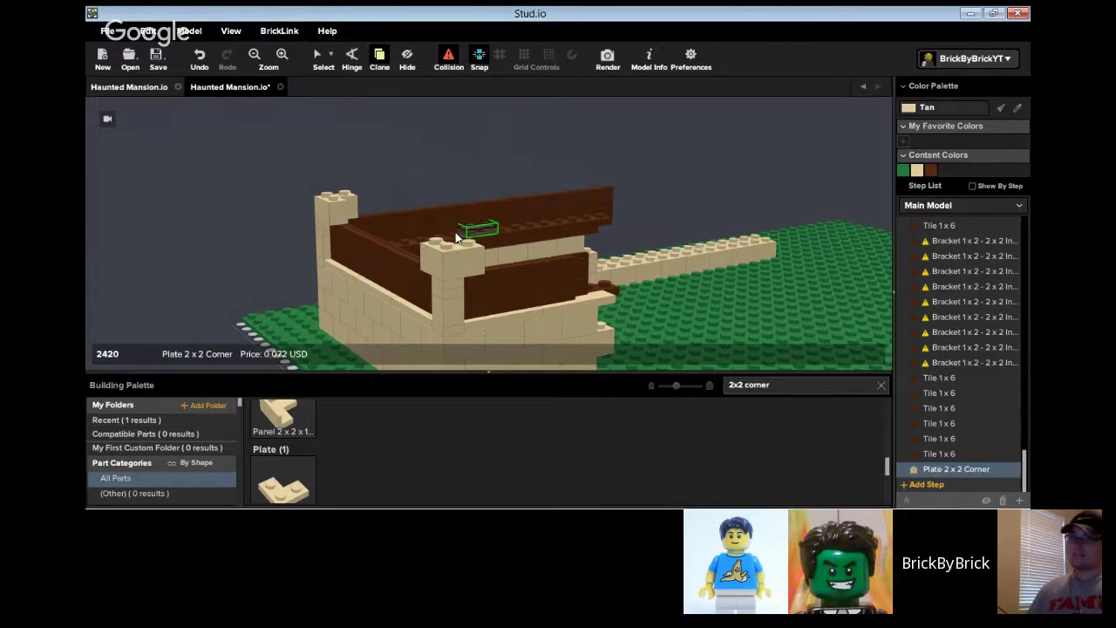
drag(457, 238, 443, 245)
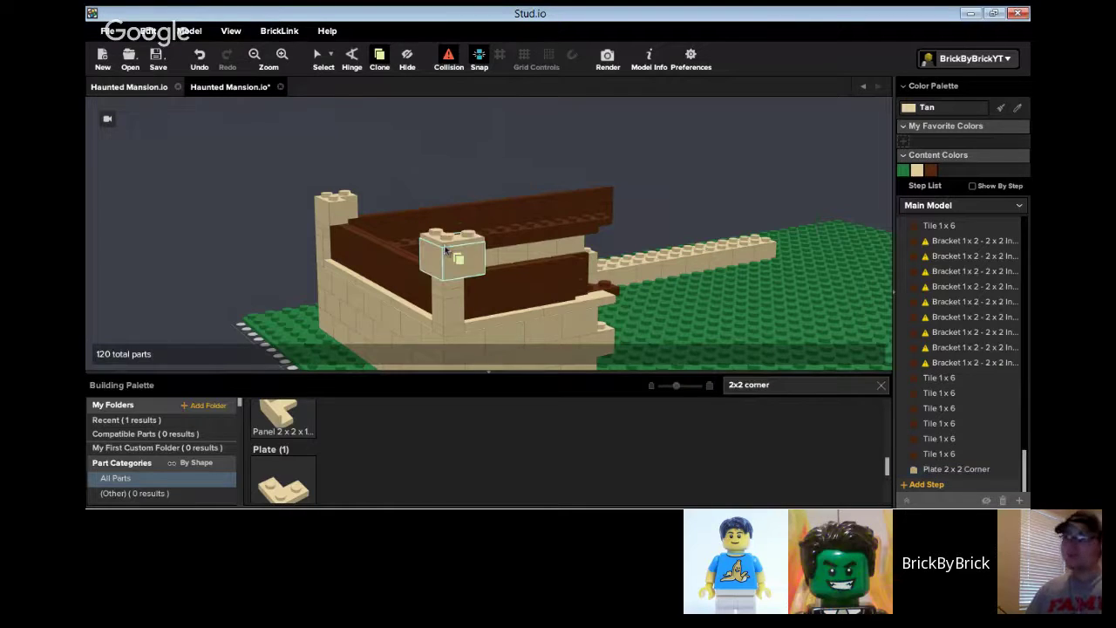
click(446, 250)
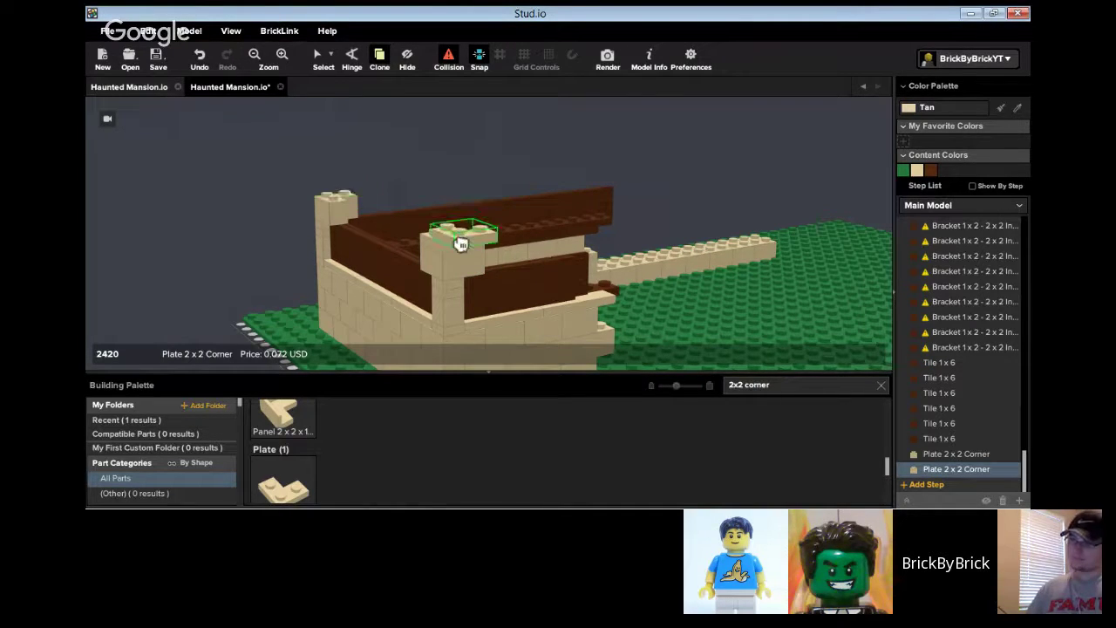
key(ctrl+z)
- Search the part library for "1x1" and look through the results for a plain 1 x 1 plate
click(777, 385)
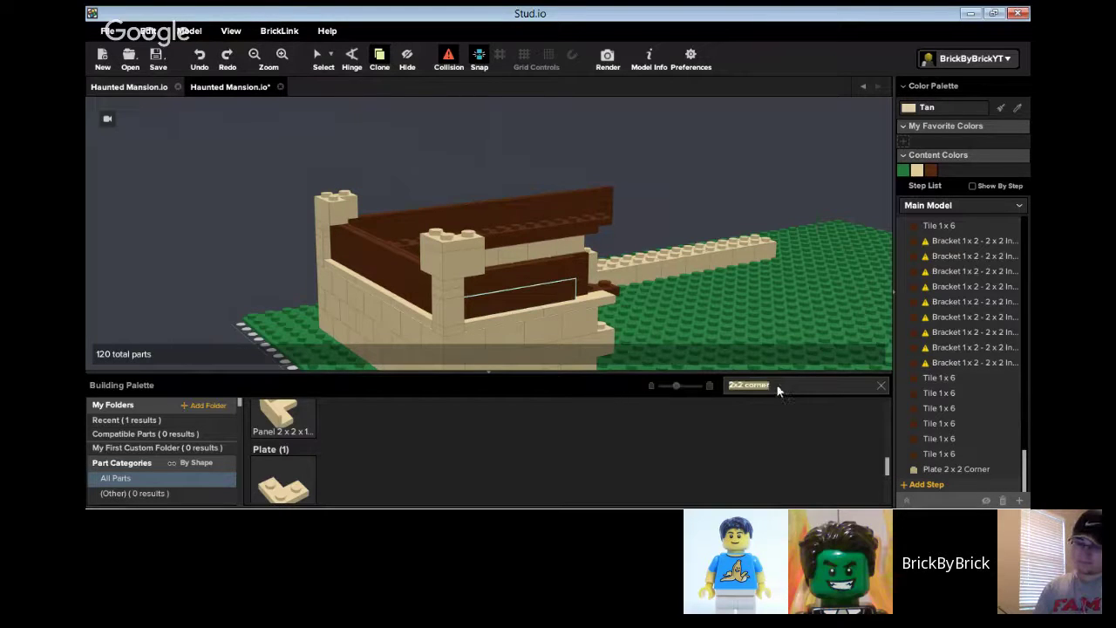
text(1)
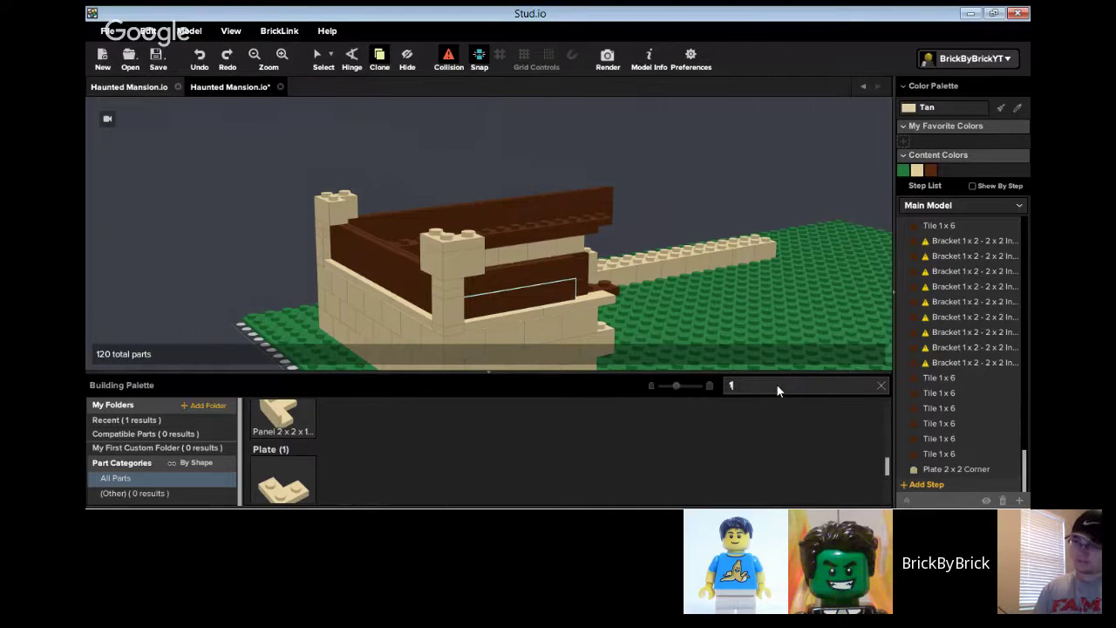
text(x)
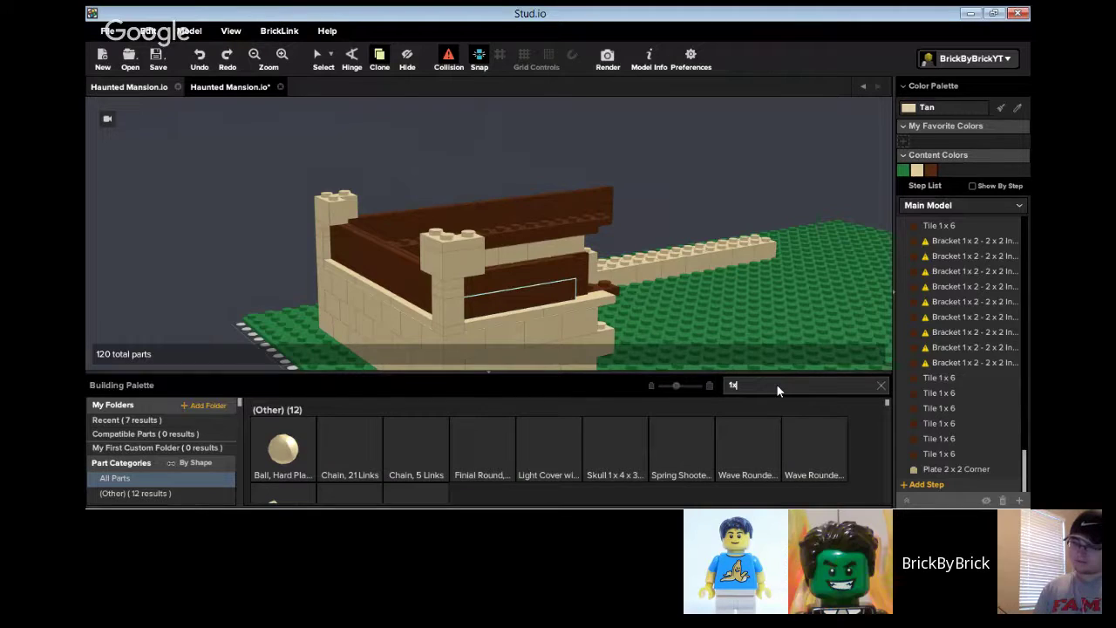
text(1)
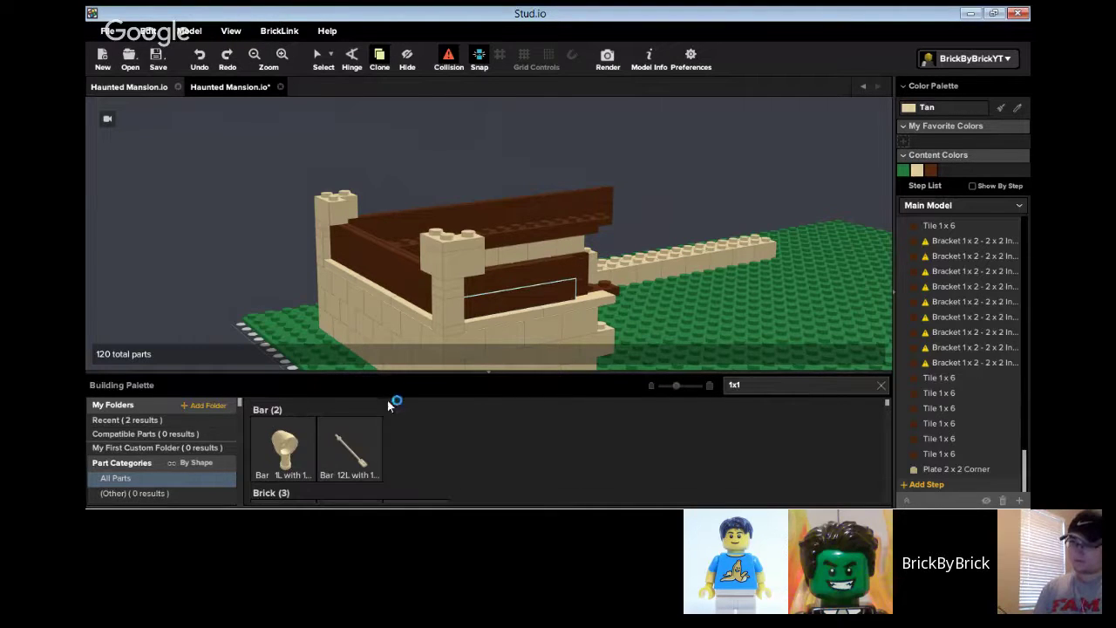
scroll(417, 433, down, 1)
scroll(341, 422, down, 3)
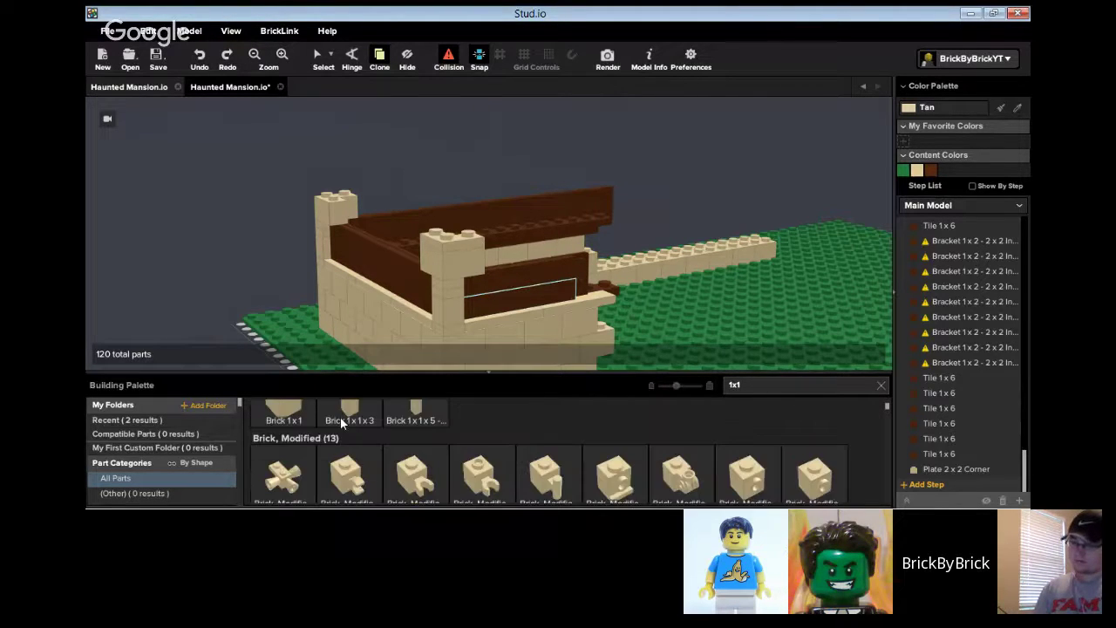
scroll(335, 419, down, 3)
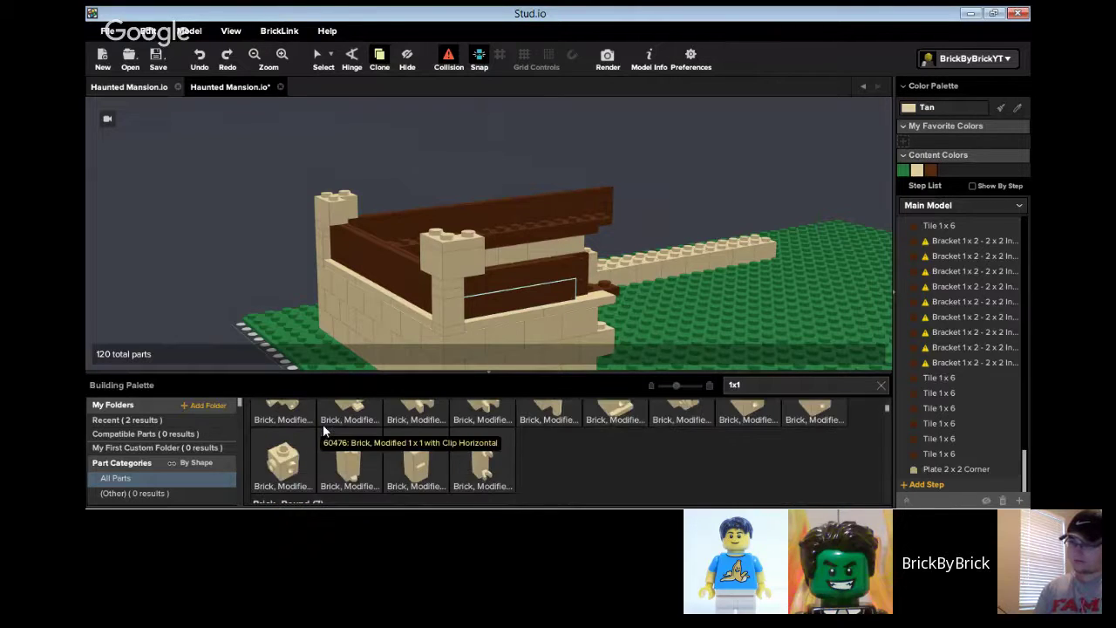
scroll(323, 424, down, 5)
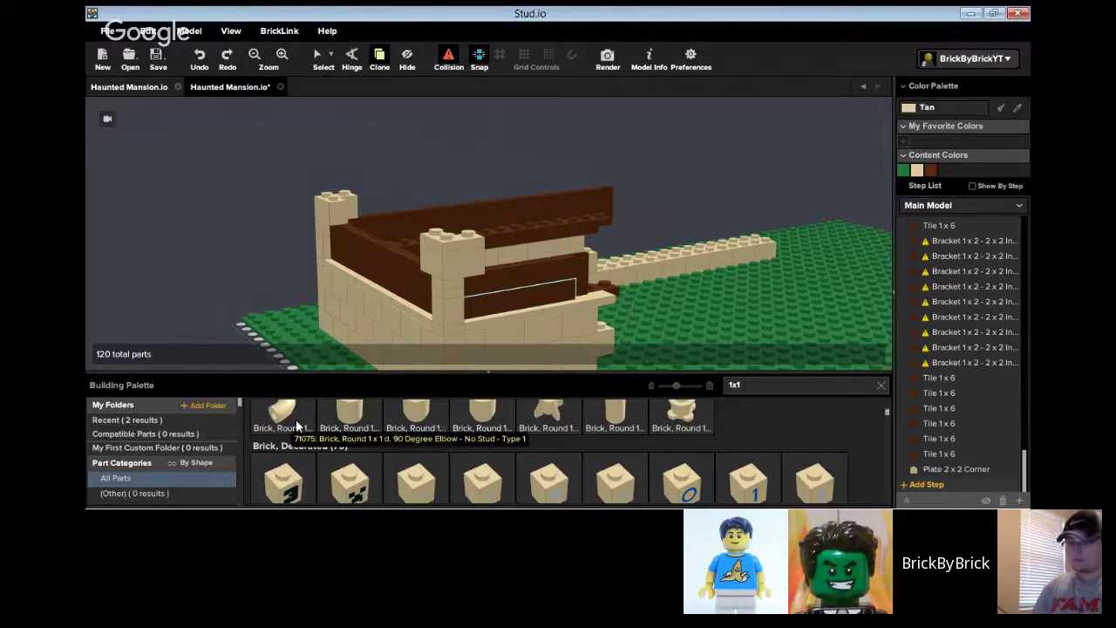
scroll(298, 425, down, 2)
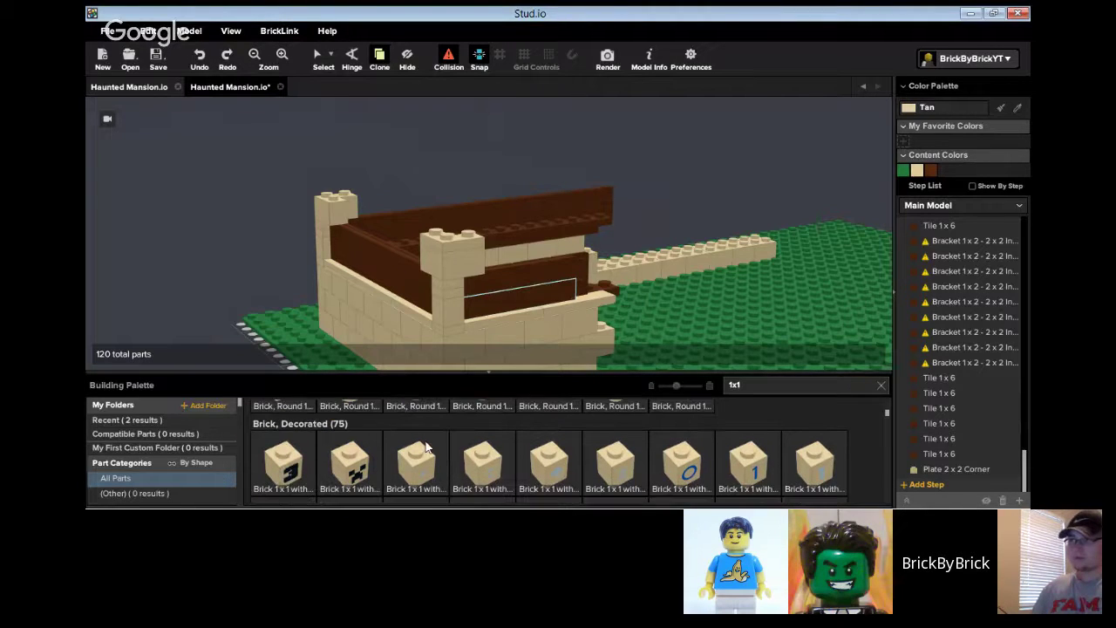
scroll(290, 444, down, 2)
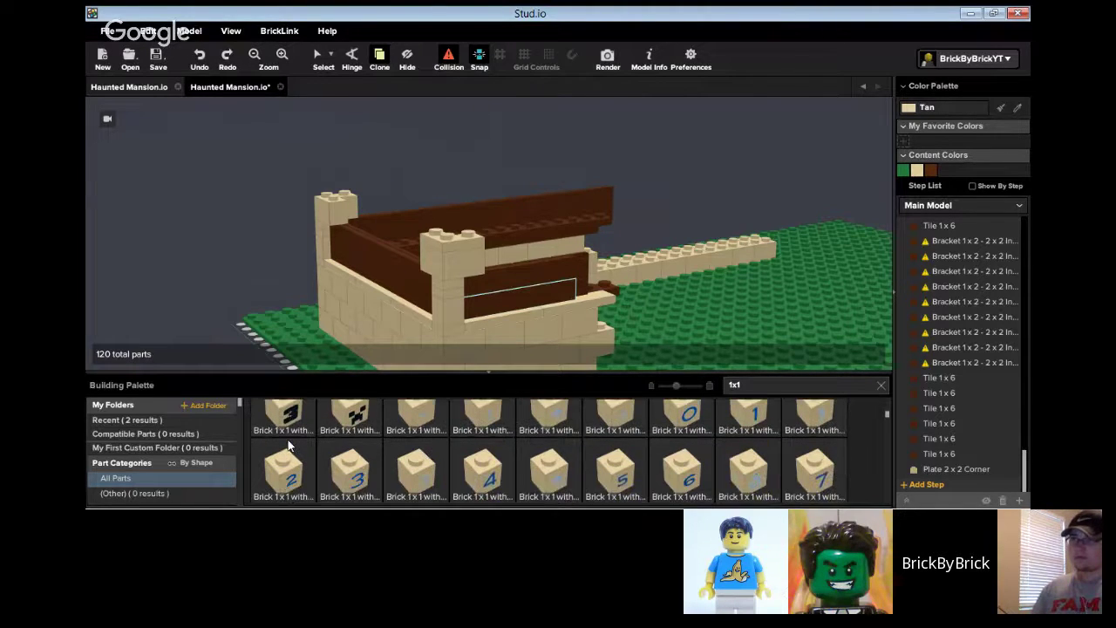
scroll(288, 439, down, 2)
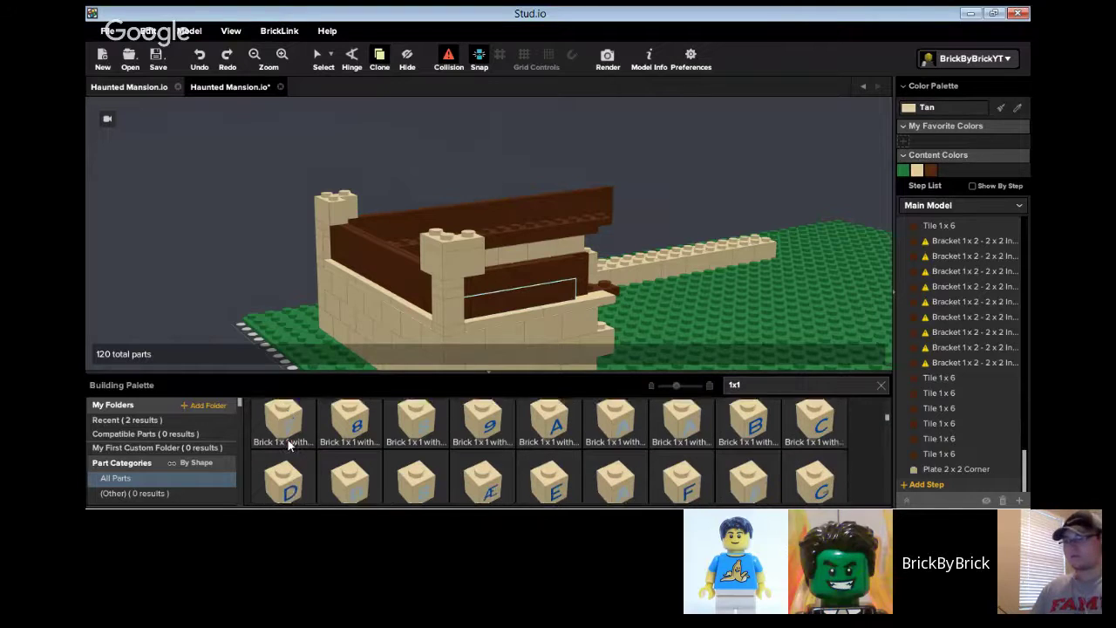
scroll(287, 440, down, 2)
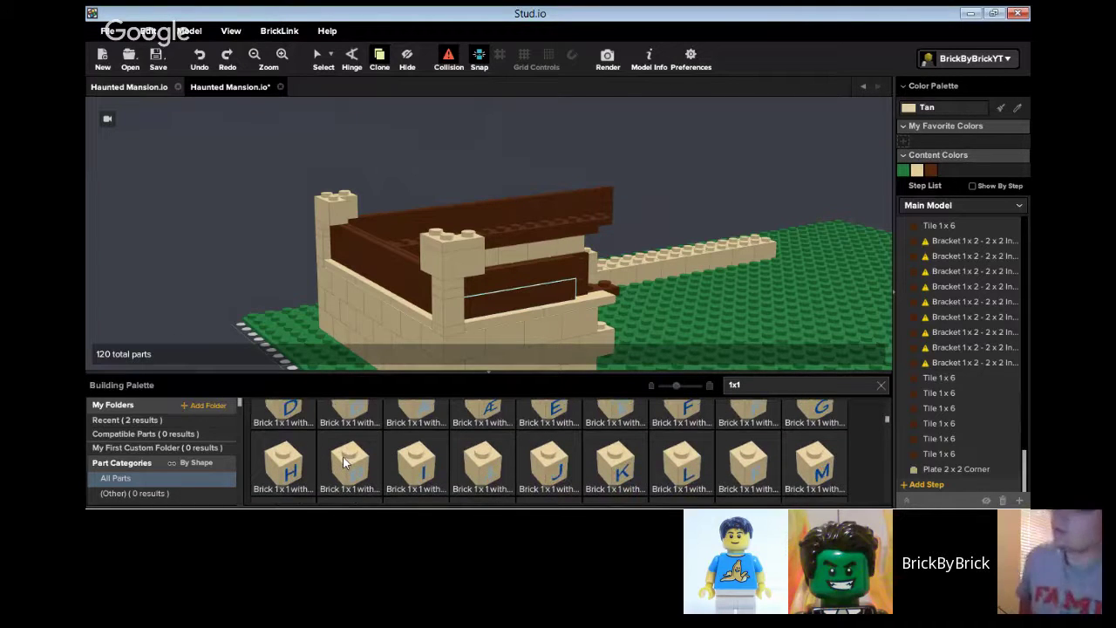
scroll(336, 456, down, 3)
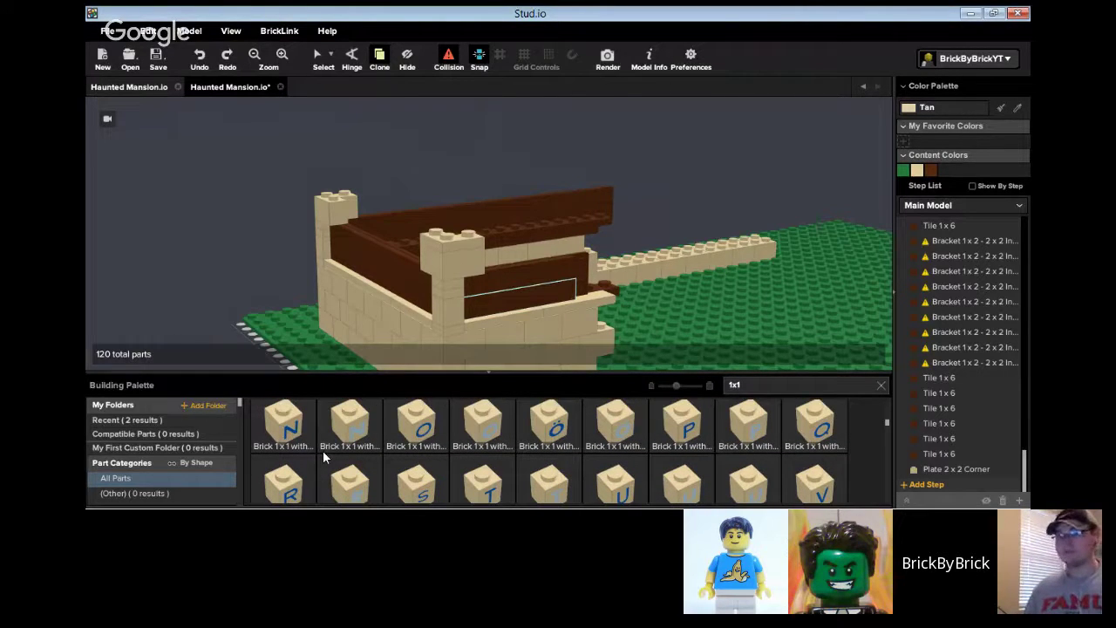
scroll(322, 451, down, 2)
scroll(289, 450, down, 3)
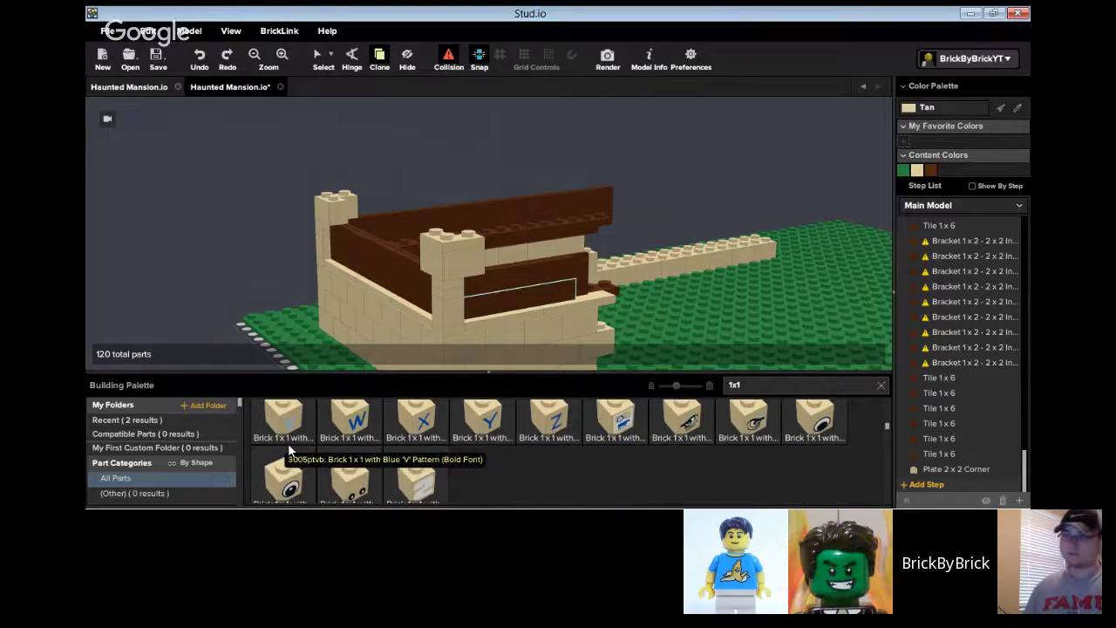
scroll(289, 444, down, 1)
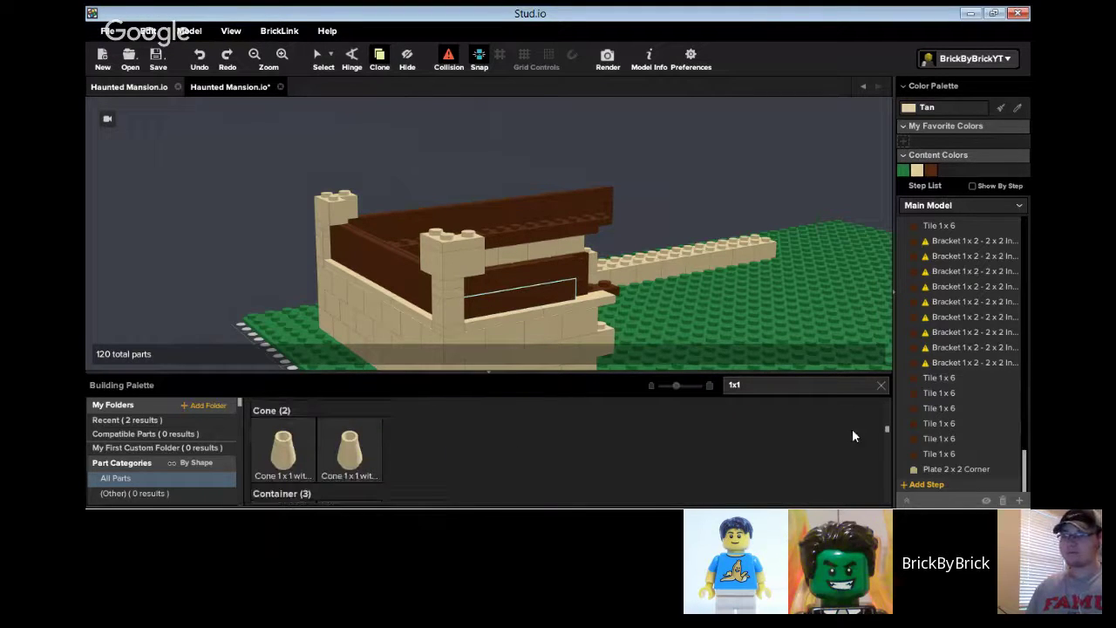
drag(887, 428, 890, 434)
scroll(888, 436, down, 2)
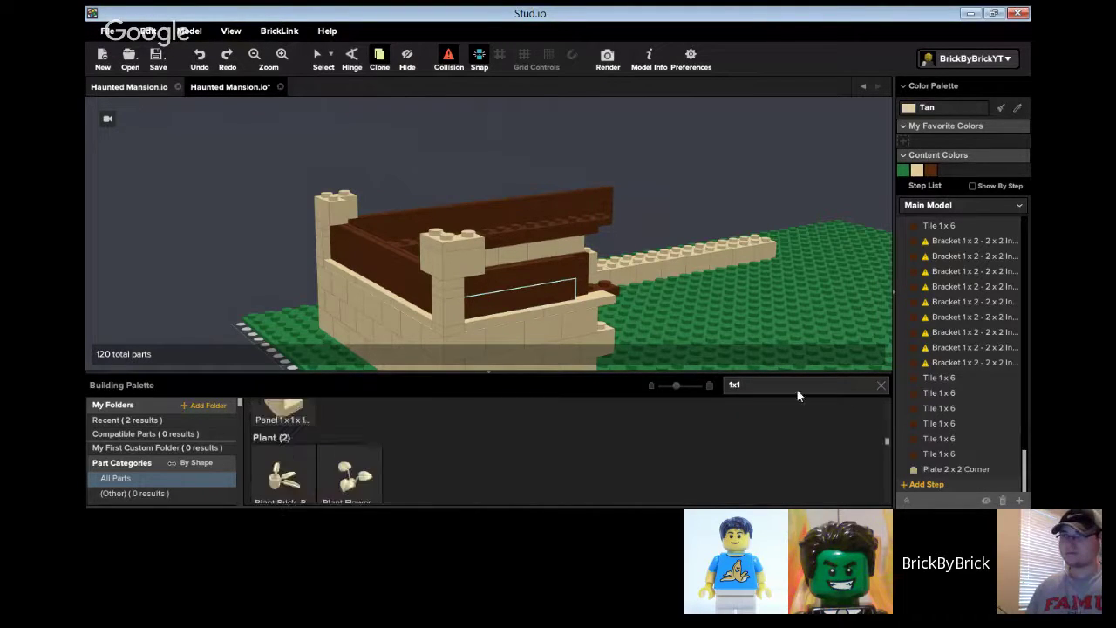
- Search the part library for "1x1 plate" and place one tan Plate 1 x 1 on the corner plate topping the short side wall's pillar
double_click(784, 384)
key(BackSpace)
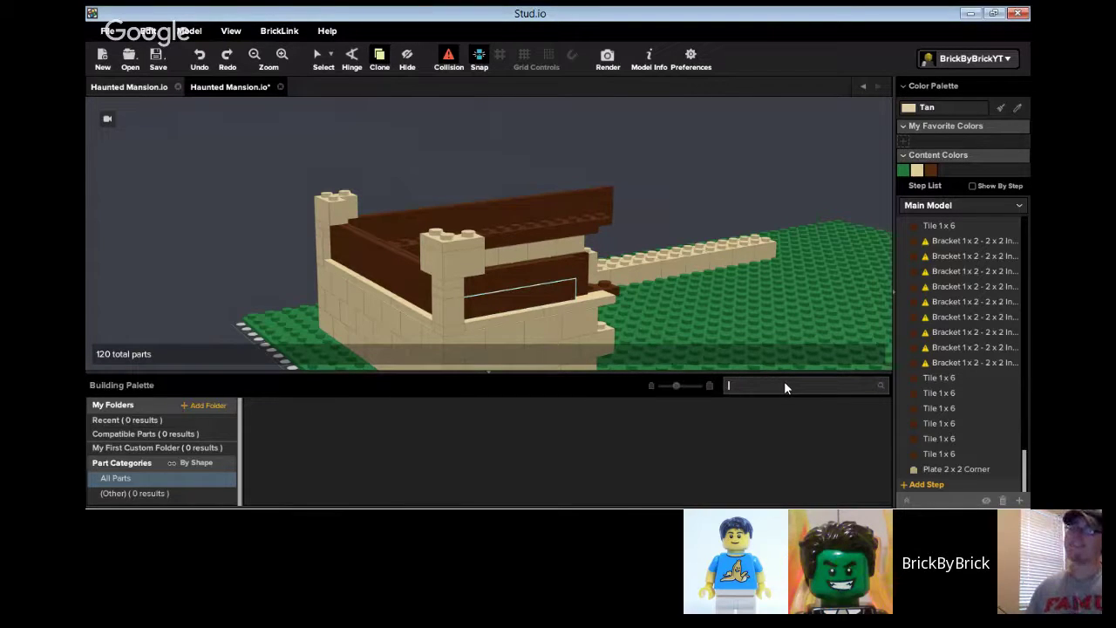
text(1x1 plate)
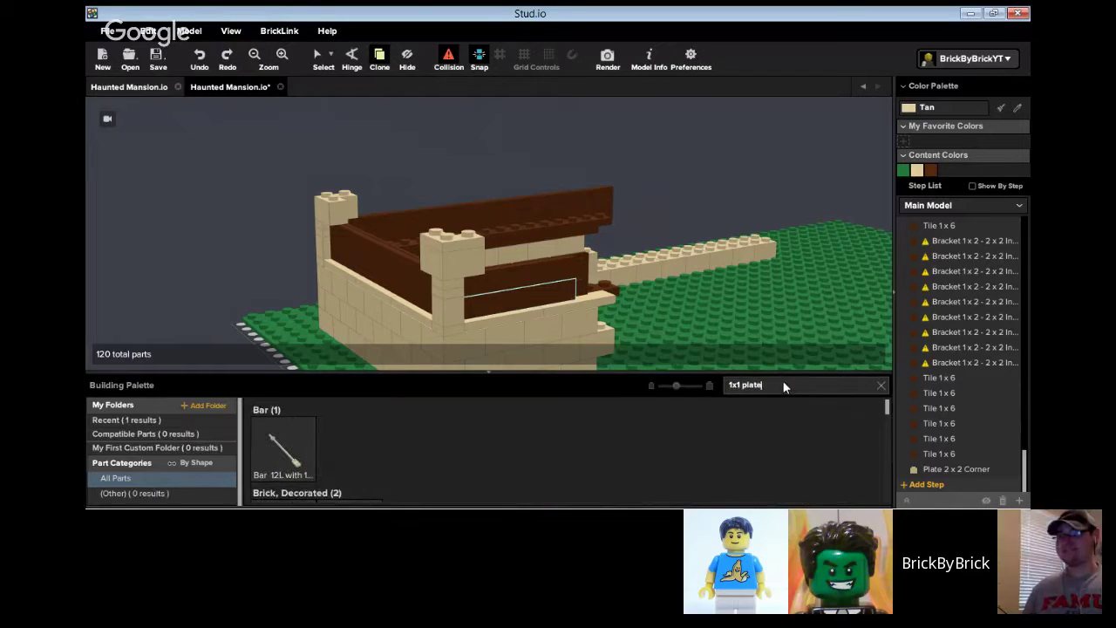
scroll(328, 462, down, 1)
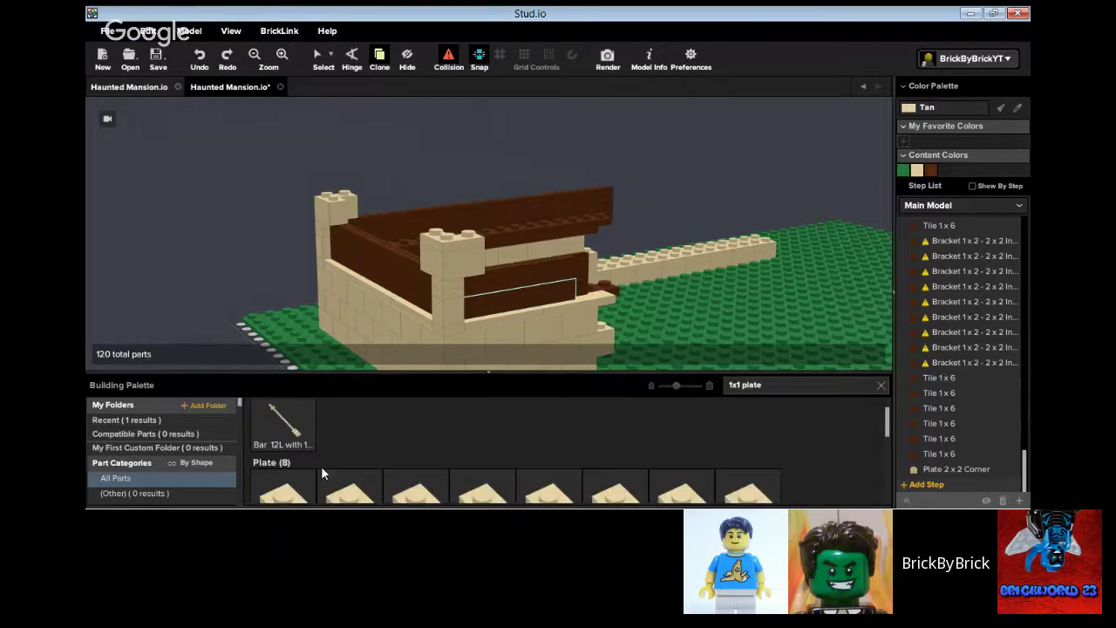
drag(288, 482, 449, 240)
click(448, 235)
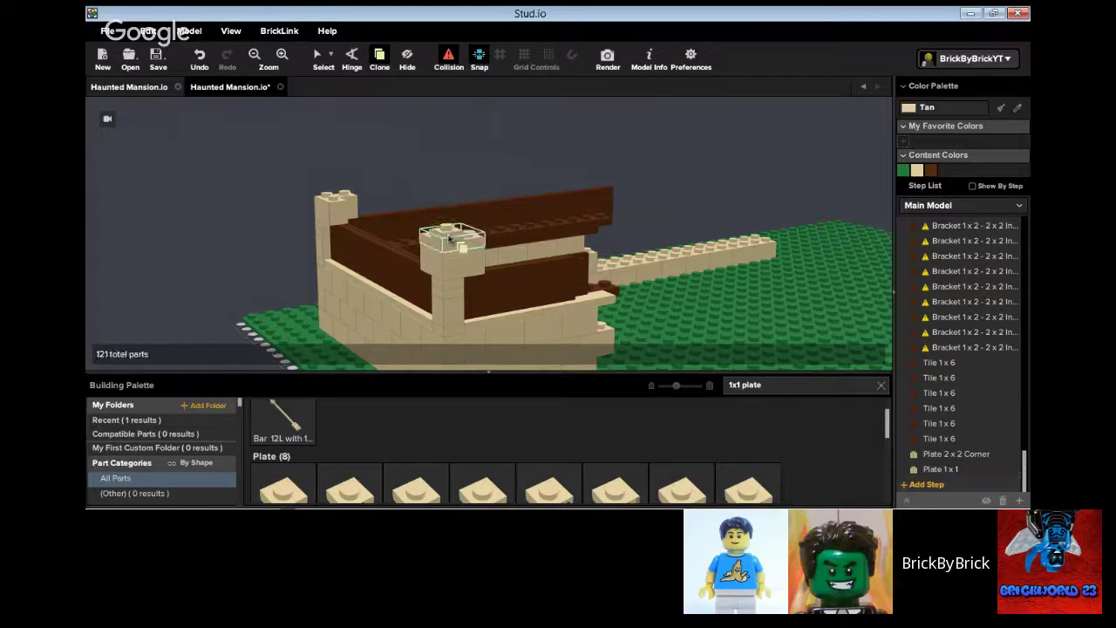
key(ctrl+z)
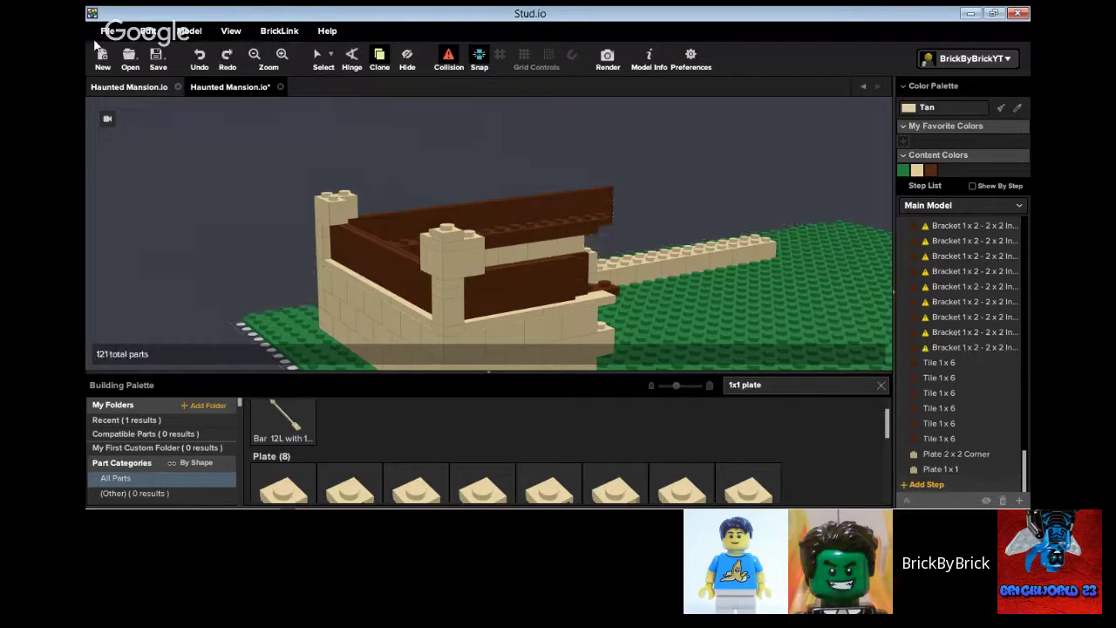
- Save the Haunted Mansion model
click(106, 31)
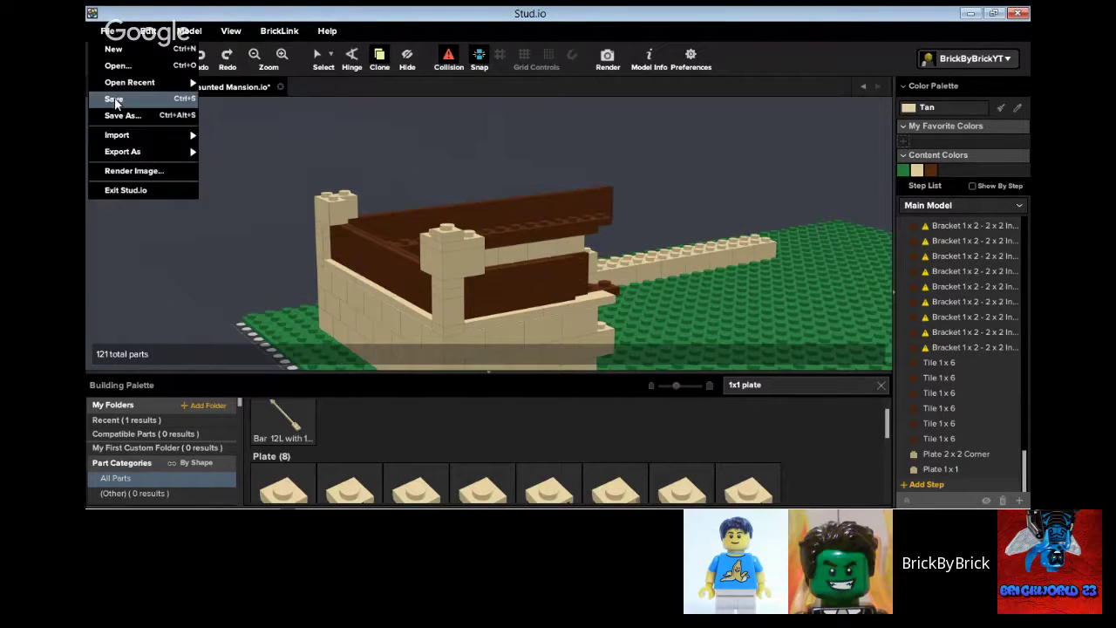
click(114, 100)
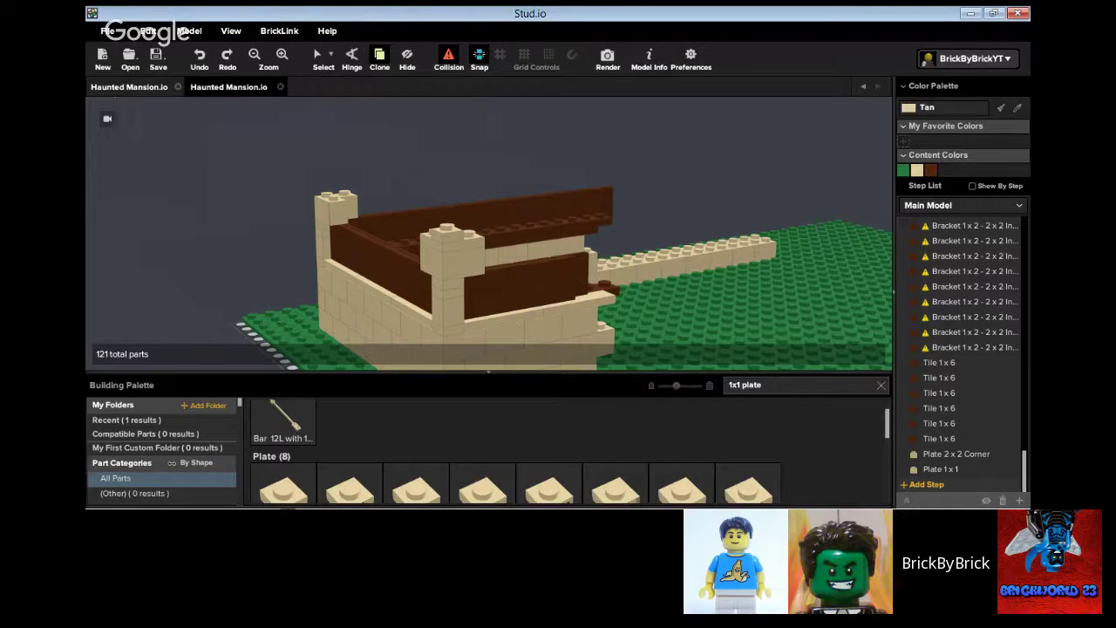